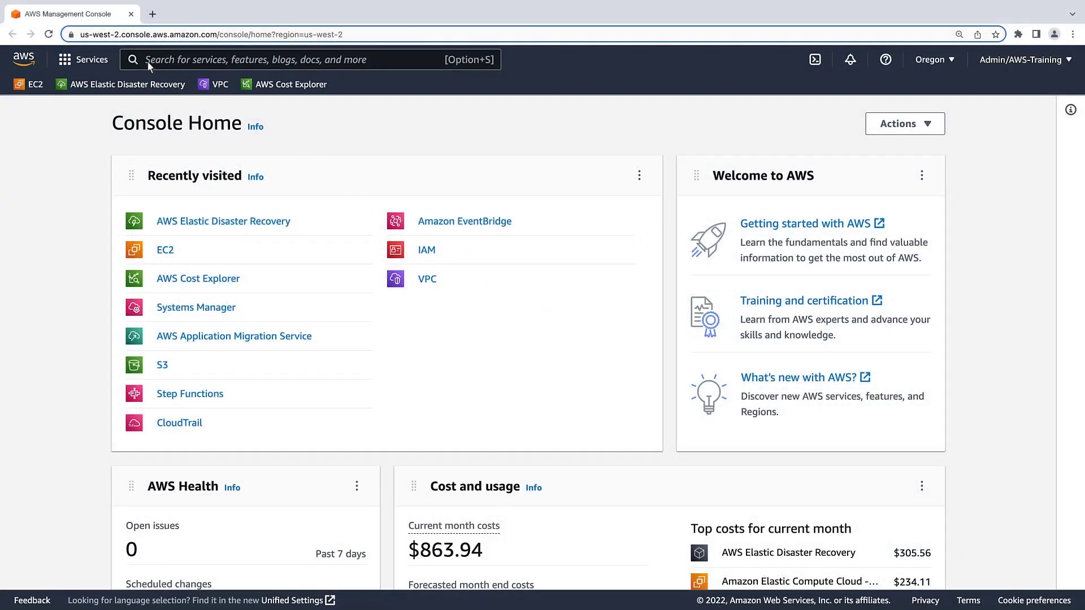
Search for AWS Elastic Disaster Recovery and open it to see its 52 source servers.
{"action": "left_click", "coordinate": [170, 60]}
{"action": "type", "text": "elastic disaster recovery"}
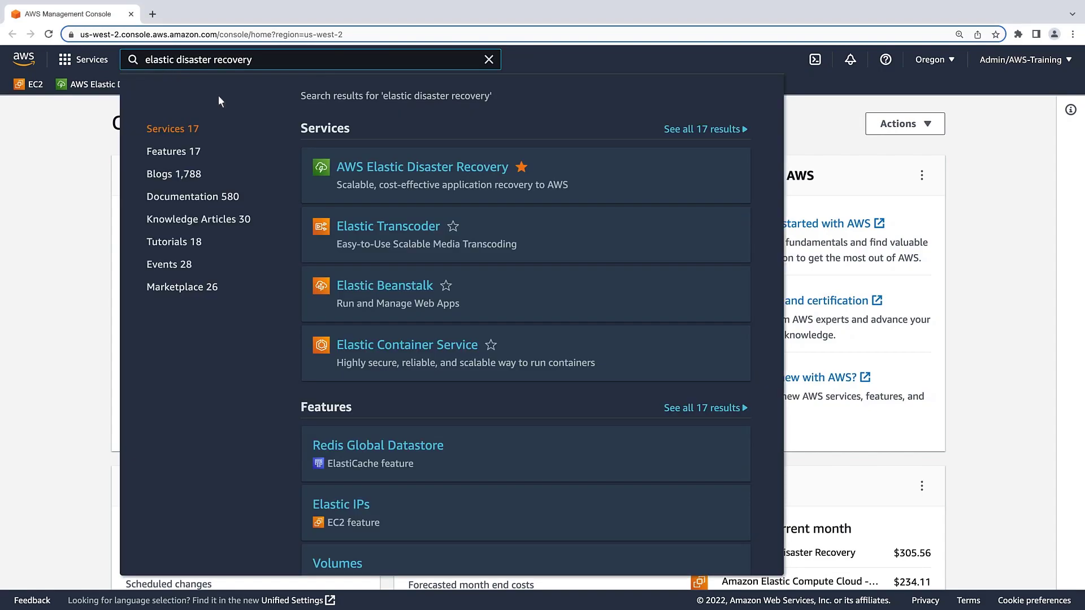
{"action": "left_click", "coordinate": [377, 173]}
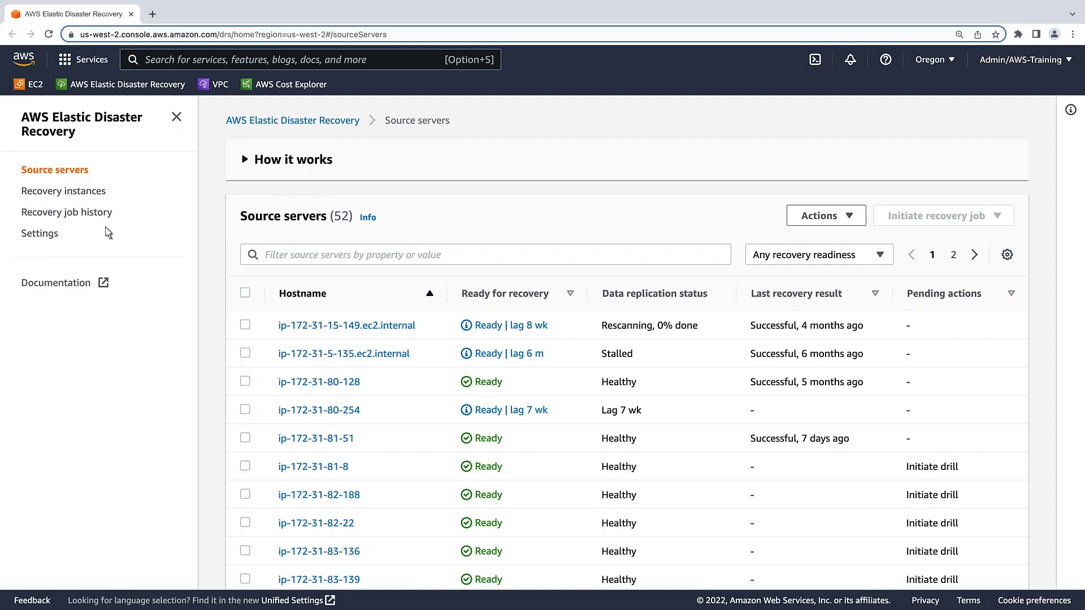
Edit and save the default replication settings, keeping the DRS tag value repl_server.
{"action": "left_click", "coordinate": [55, 236]}
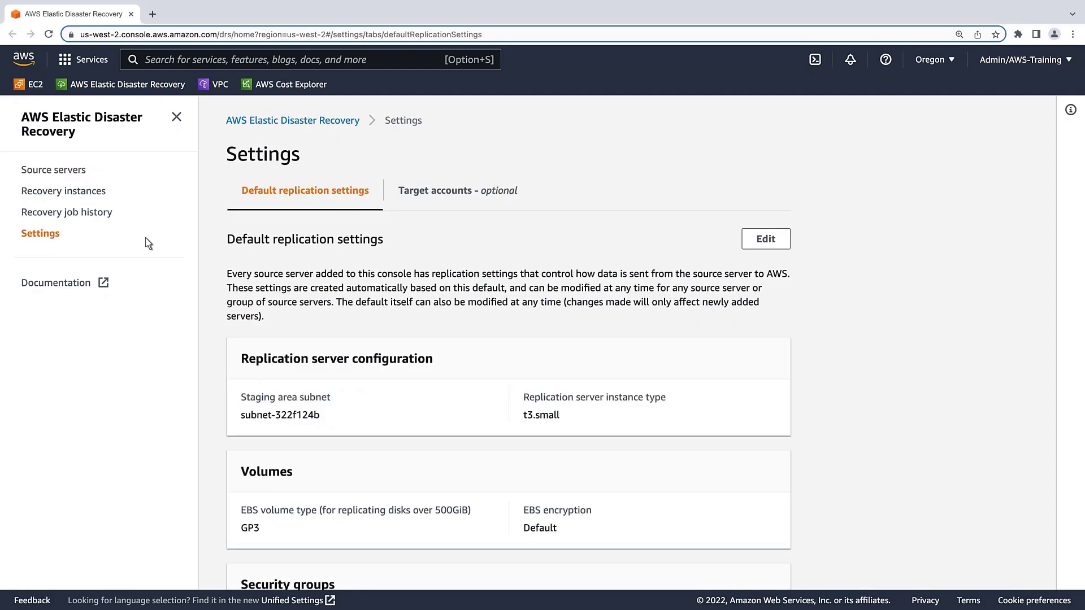
{"action": "left_click", "coordinate": [763, 239]}
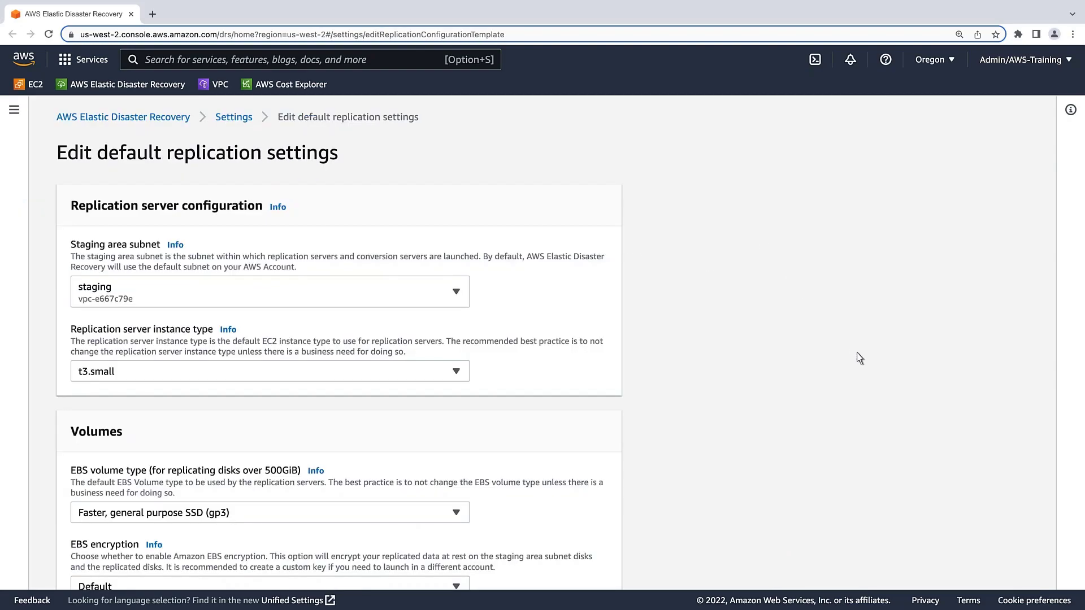
{"action": "scroll", "coordinate": [1041, 570], "scroll_direction": "down", "scroll_amount": 10}
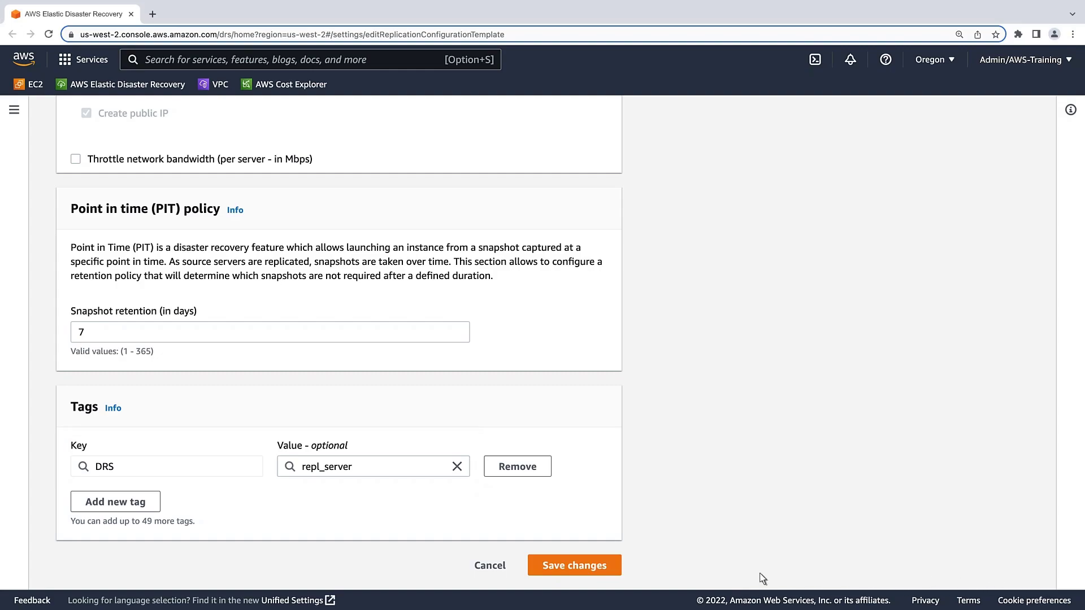
{"action": "left_click", "coordinate": [605, 573]}
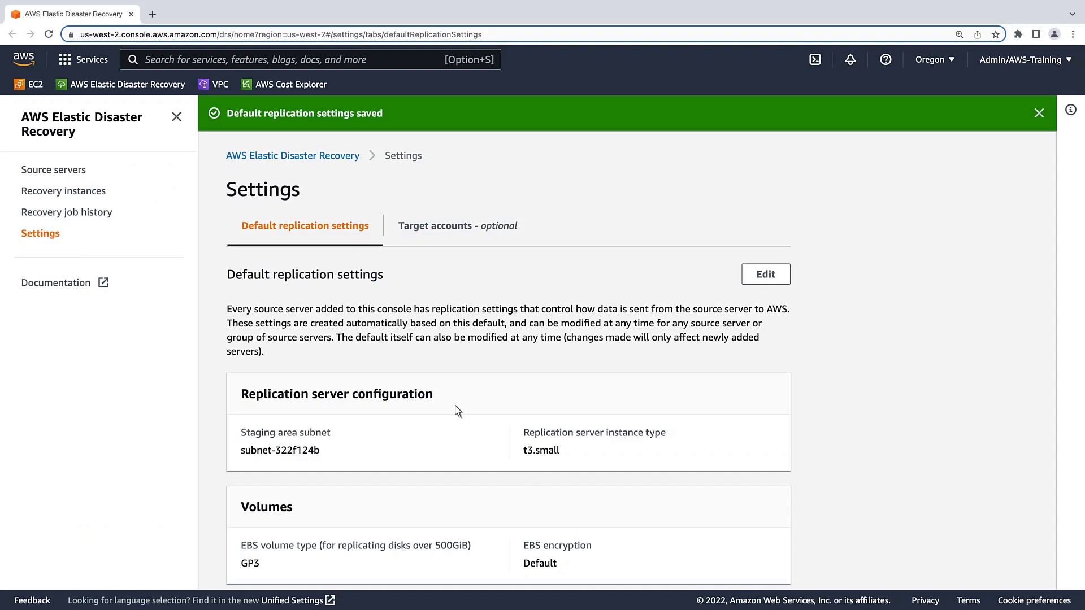
Open the EC2 console's list of running instances.
{"action": "left_click", "coordinate": [164, 60]}
{"action": "type", "text": "ec2"}
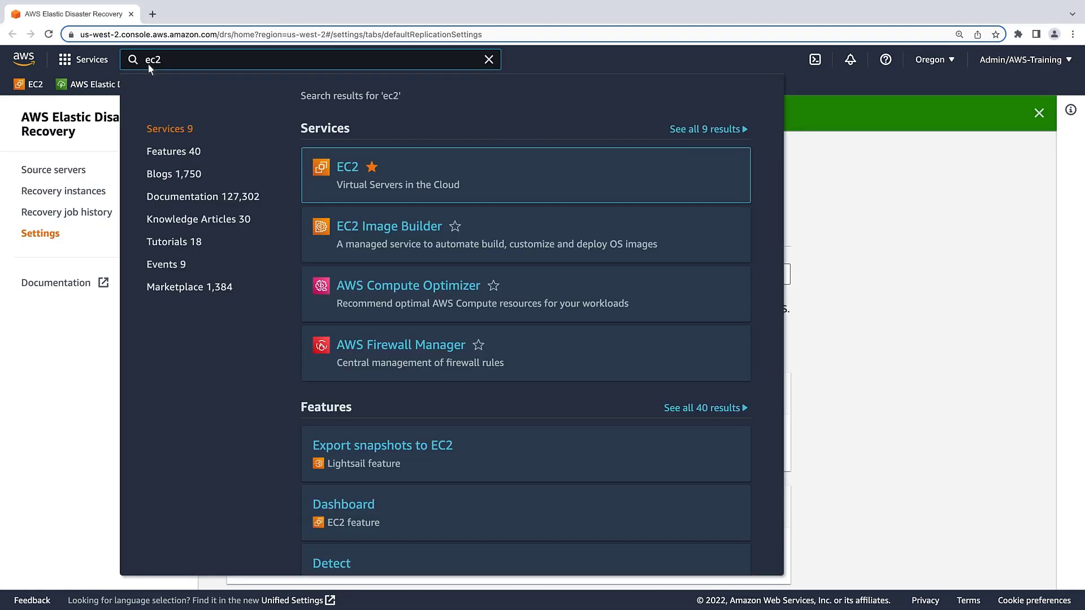
{"action": "left_click", "coordinate": [354, 170]}
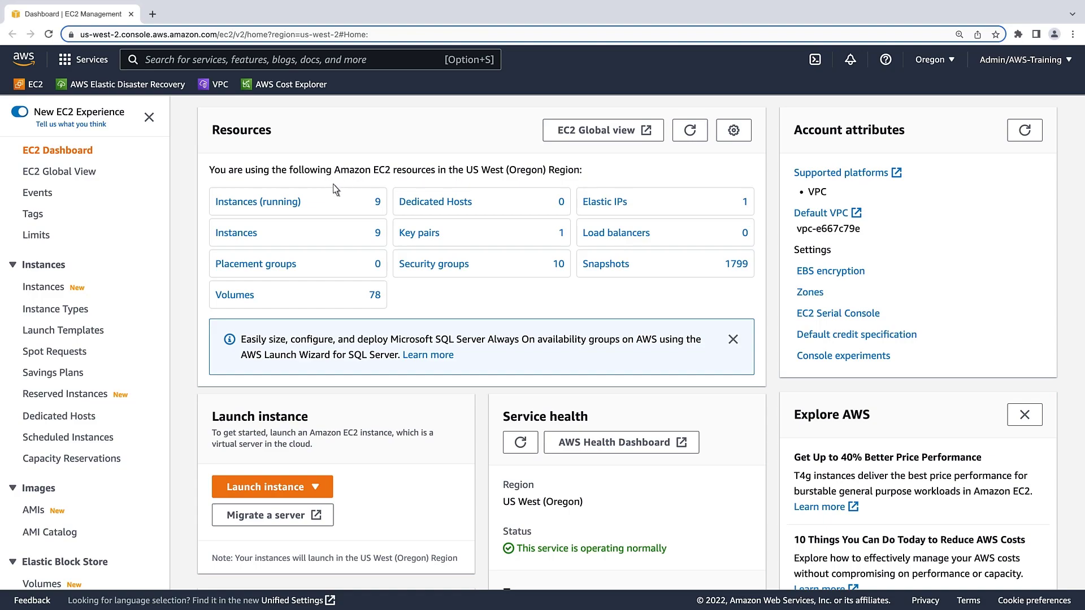
{"action": "left_click", "coordinate": [299, 207]}
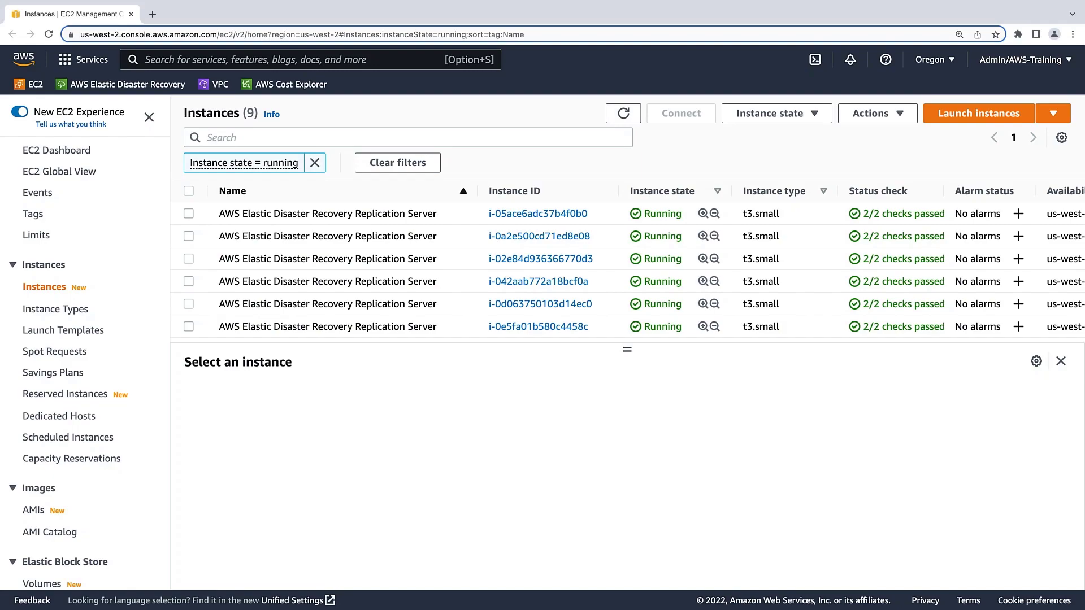
Check the AWSElasticDisasterRecoveryManaged tag on two t3.small replication server instances.
{"action": "left_click", "coordinate": [310, 214]}
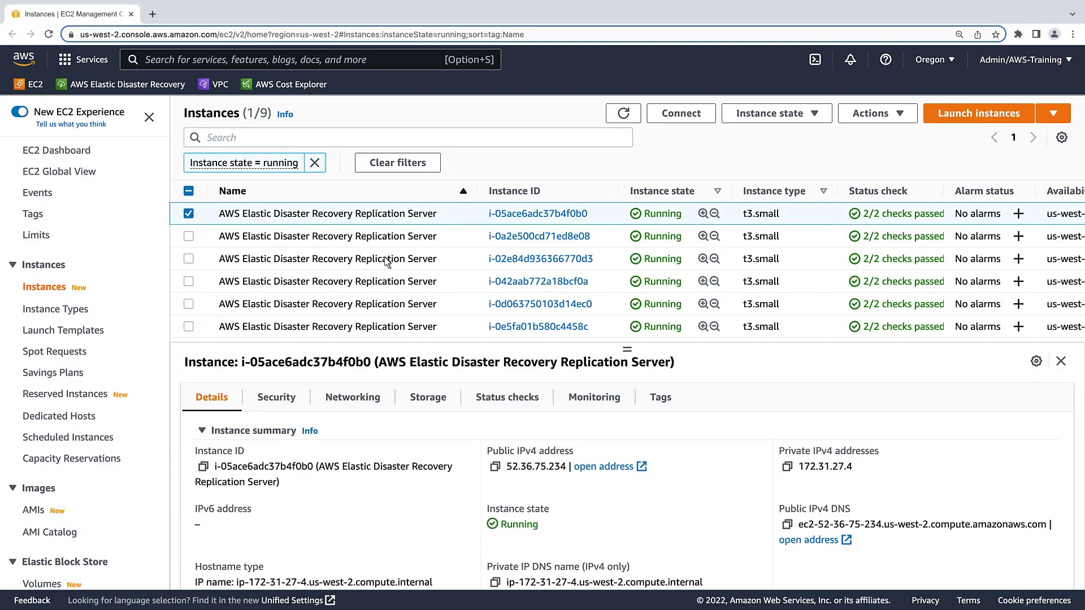
{"action": "left_click", "coordinate": [661, 398]}
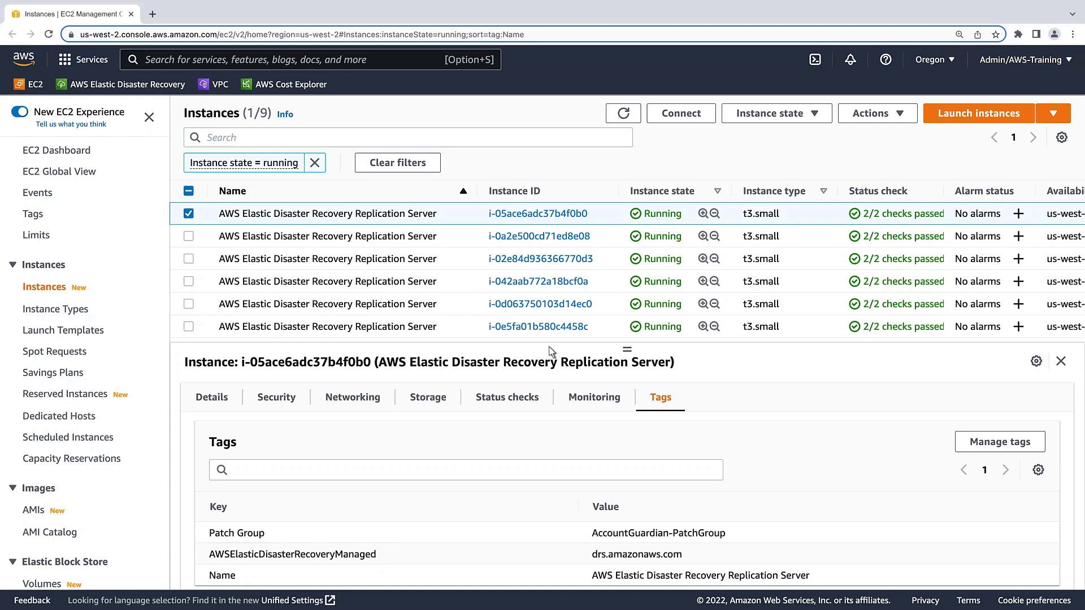
{"action": "left_click", "coordinate": [336, 241]}
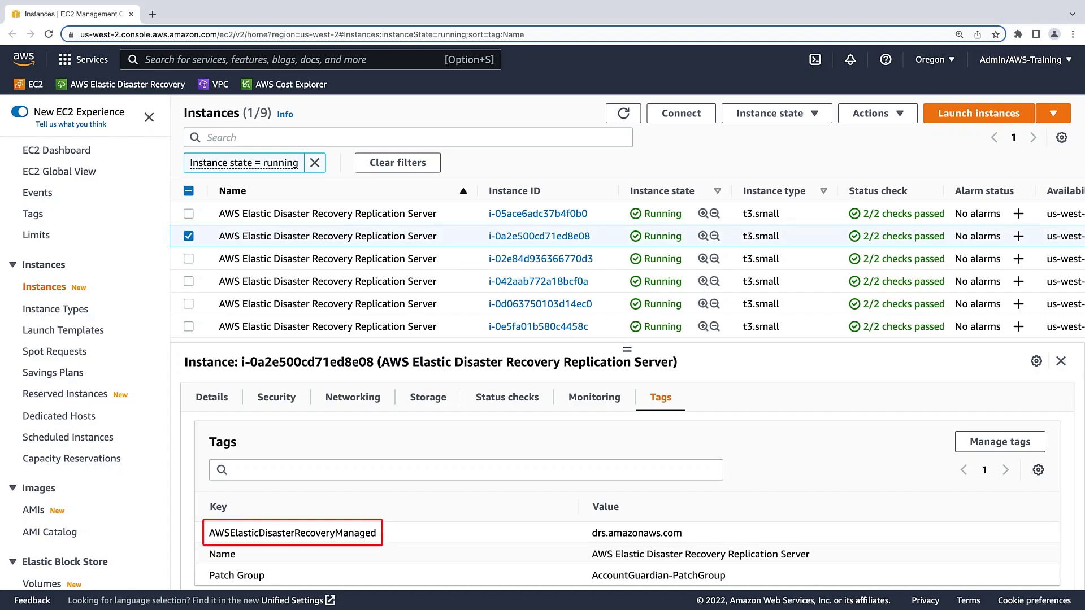
{"action": "scroll", "coordinate": [84, 423], "scroll_direction": "down", "scroll_amount": 3}
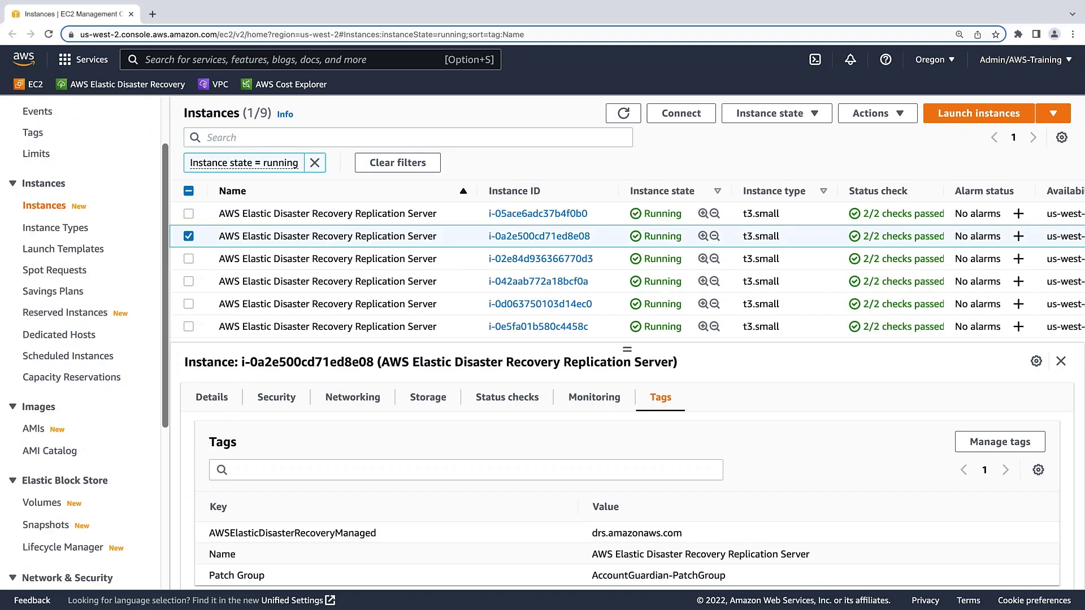
{"action": "scroll", "coordinate": [86, 381], "scroll_direction": "down", "scroll_amount": 3}
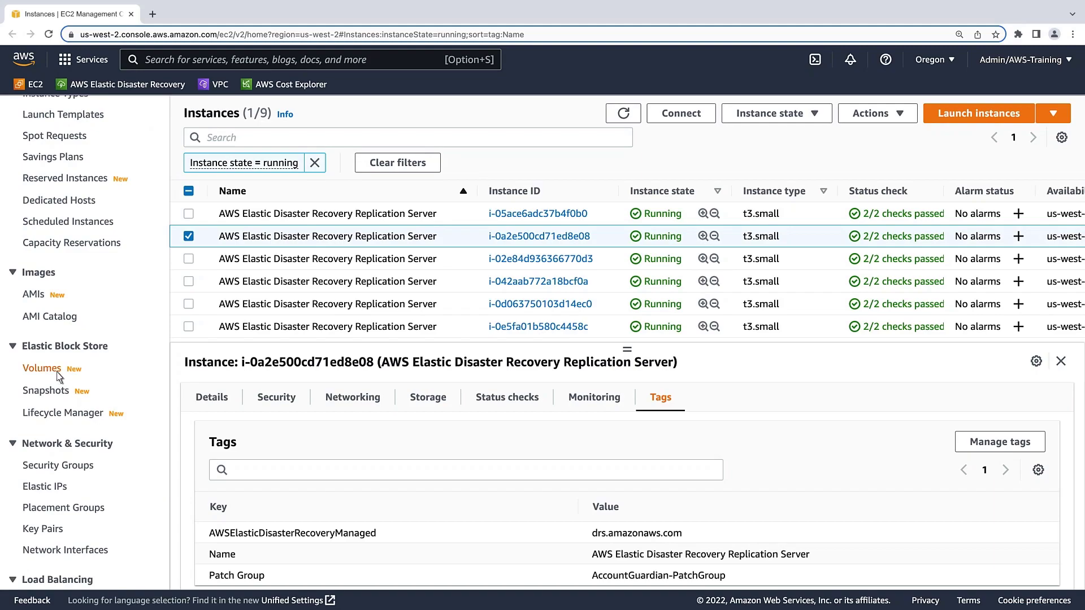
Sort EC2 volumes by name and check tags on a server volume and the Replication Volume.
{"action": "left_click", "coordinate": [42, 368]}
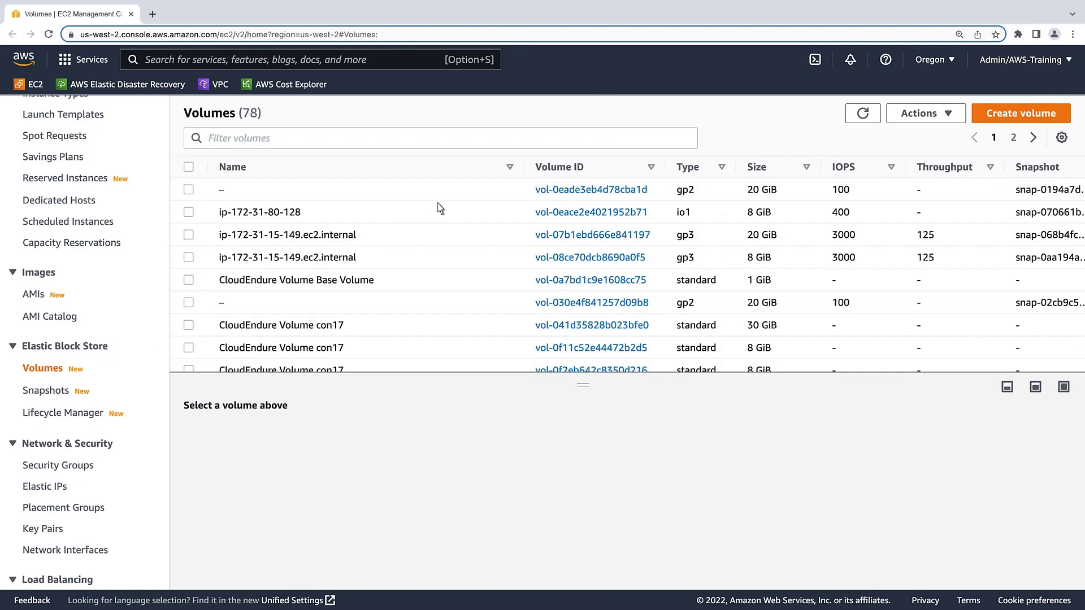
{"action": "left_click", "coordinate": [509, 167]}
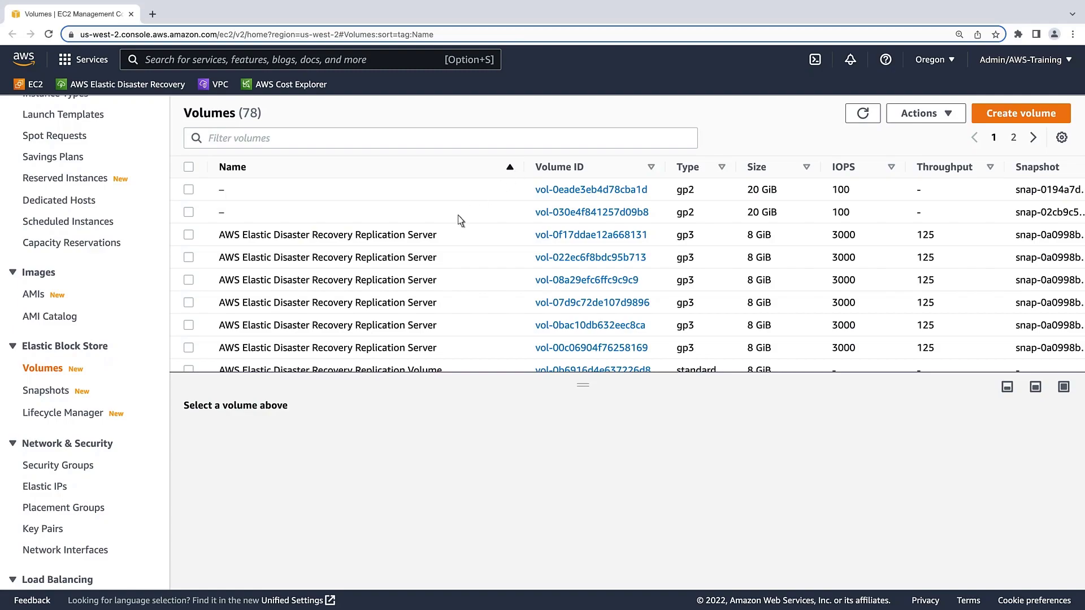
{"action": "left_click", "coordinate": [438, 239]}
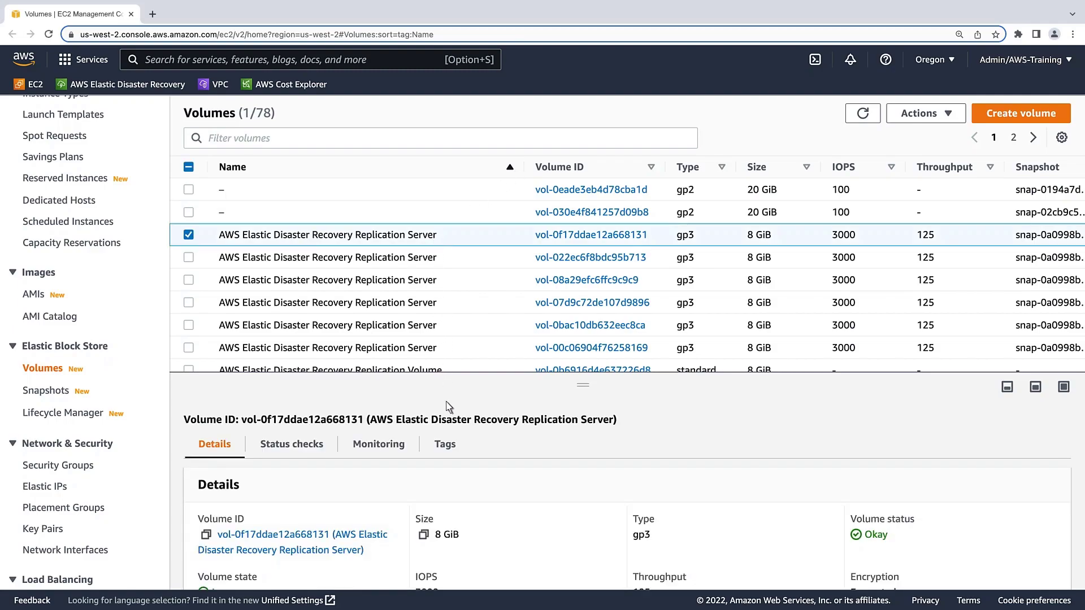
{"action": "left_click", "coordinate": [445, 444]}
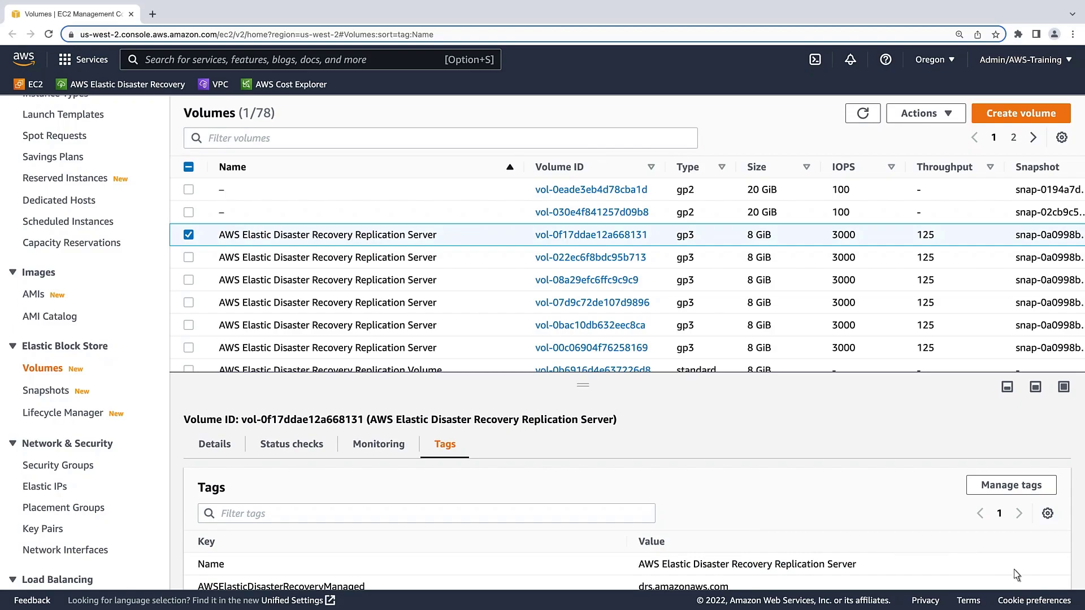
{"action": "scroll", "coordinate": [1080, 586], "scroll_direction": "down", "scroll_amount": 2}
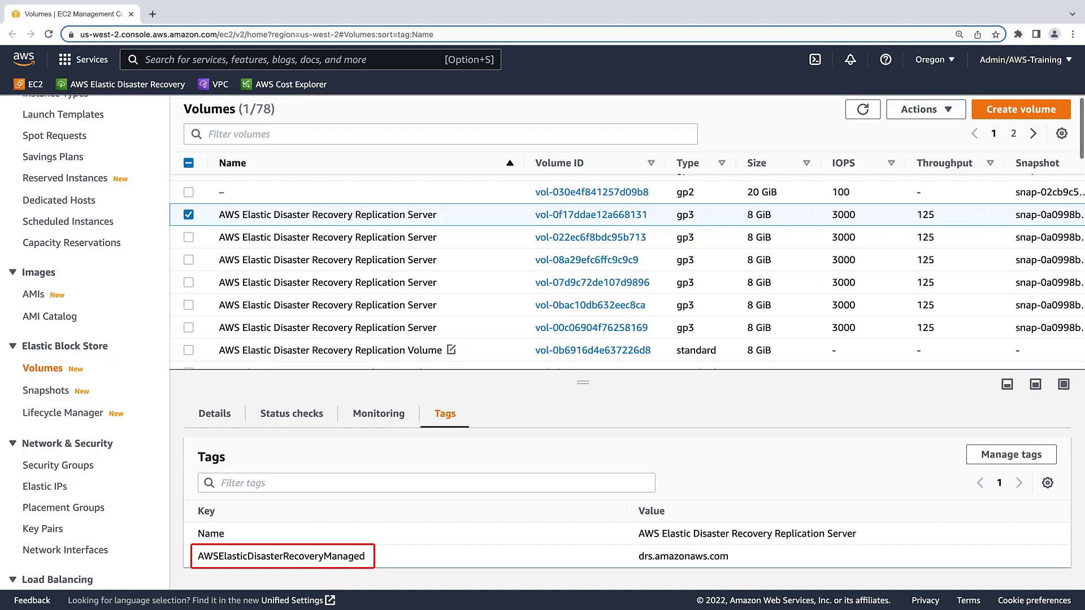
{"action": "left_click", "coordinate": [393, 355]}
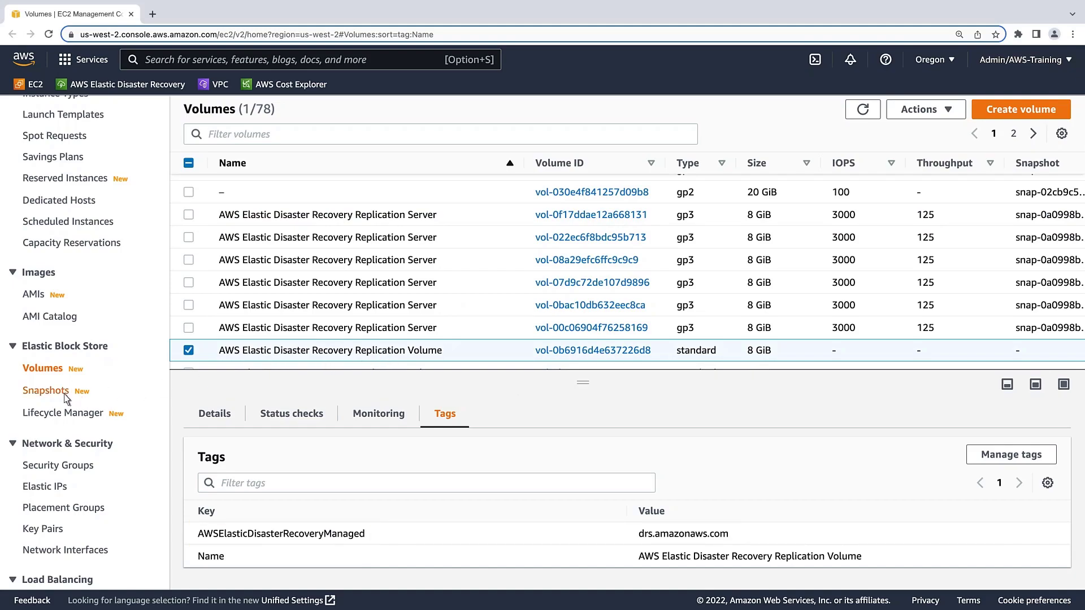
View tags of the first Disaster Recovery snapshot, showing AWSElasticDisasterRecoveryManaged = drs.amazonaws.com.
{"action": "left_click", "coordinate": [47, 391]}
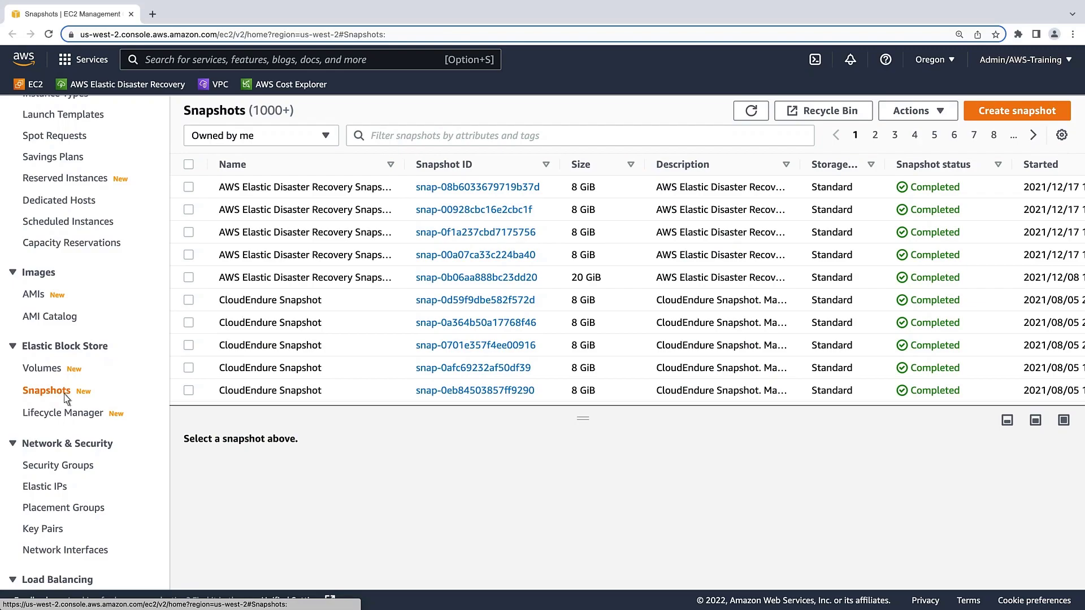
{"action": "left_click", "coordinate": [297, 193]}
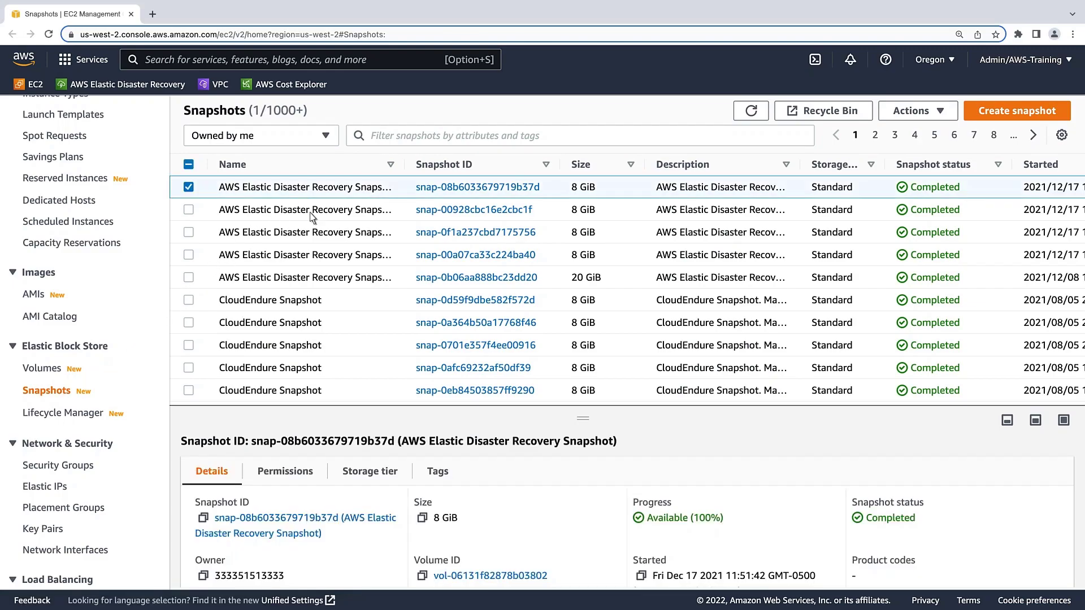
{"action": "left_click", "coordinate": [437, 472]}
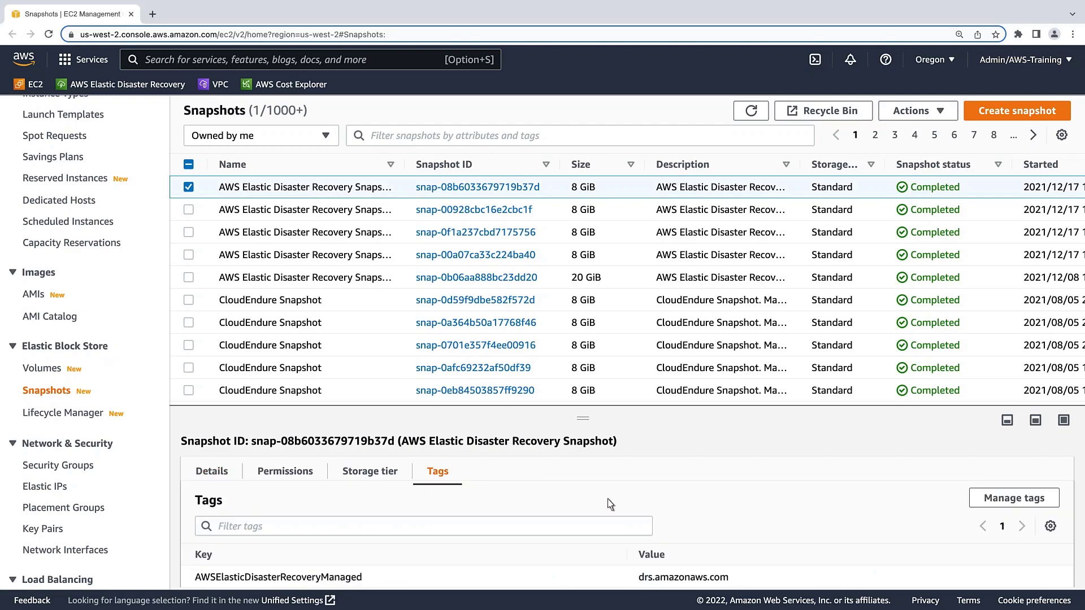
{"action": "scroll", "coordinate": [1076, 568], "scroll_direction": "down", "scroll_amount": 1}
{"action": "scroll", "coordinate": [593, 526], "scroll_direction": "down", "scroll_amount": 1}
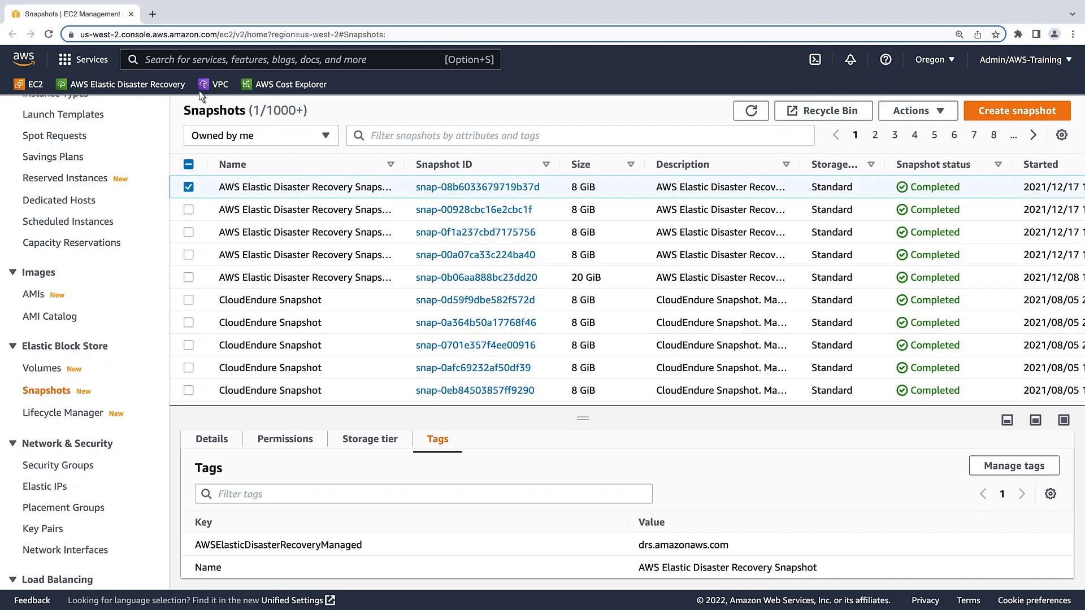
Look up AWSElasticDisasterRecoveryManaged in Billing's cost allocation tags and confirm it is Active.
{"action": "left_click", "coordinate": [148, 63]}
{"action": "type", "text": "billing"}
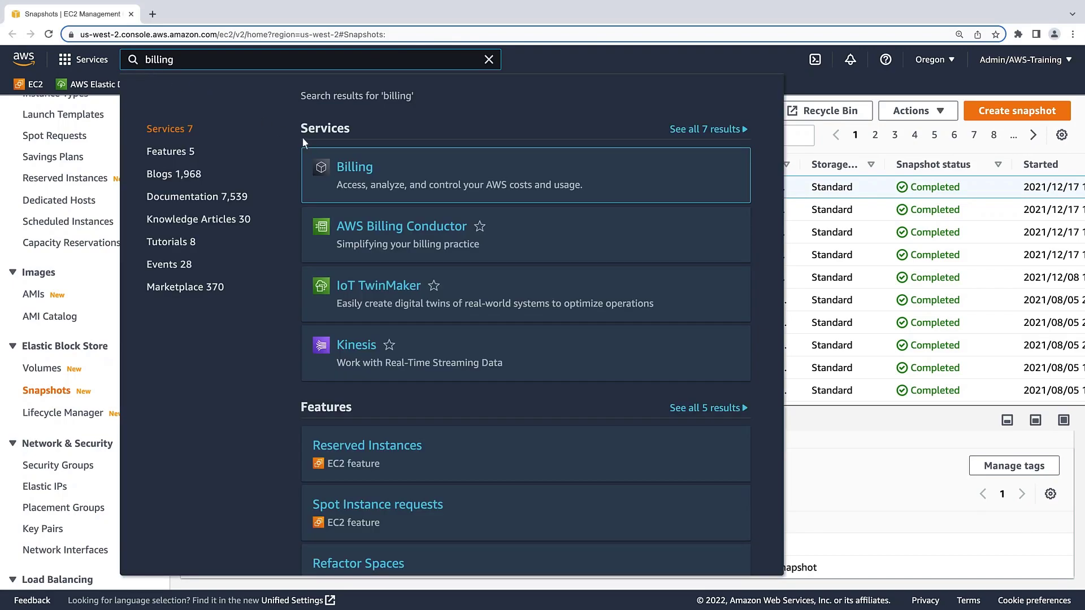
{"action": "left_click", "coordinate": [361, 169]}
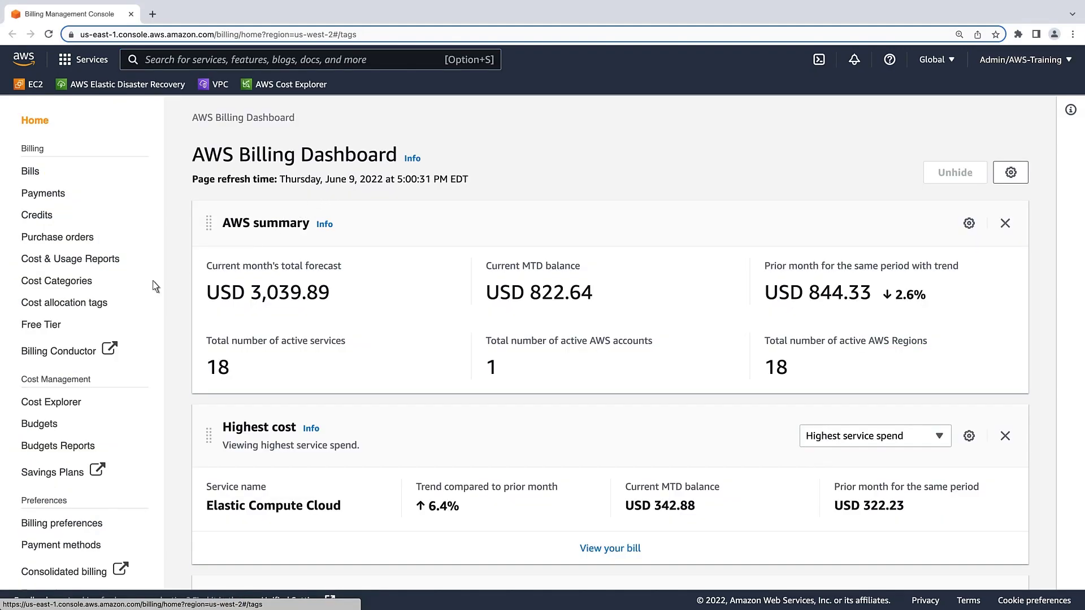
{"action": "left_click", "coordinate": [65, 303]}
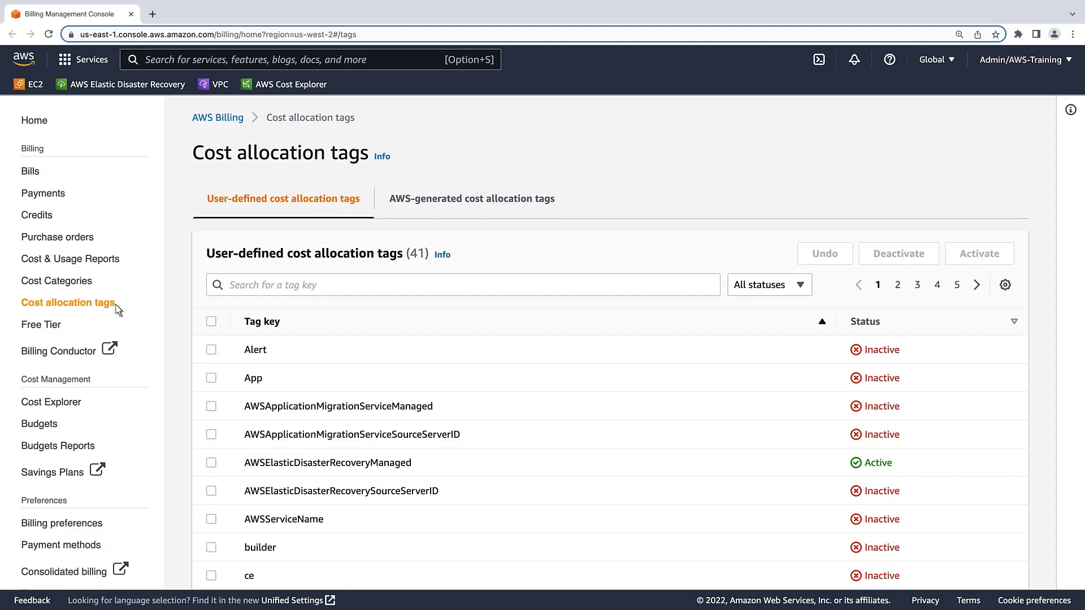
{"action": "left_click", "coordinate": [232, 292]}
{"action": "type", "text": "AWSElasticDisasterRecoveryManaged"}
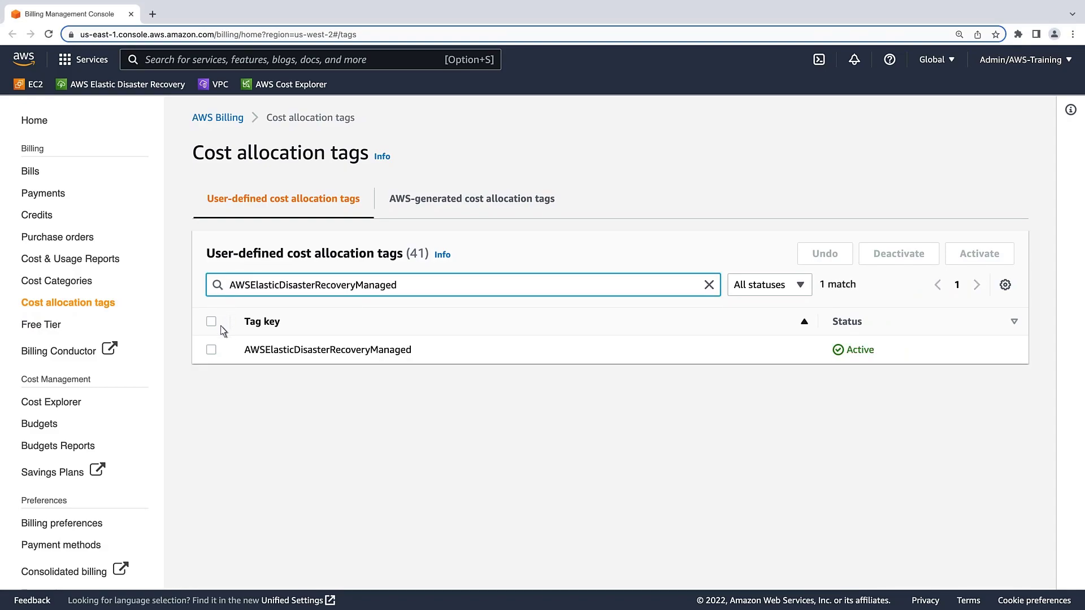
{"action": "left_click", "coordinate": [211, 349]}
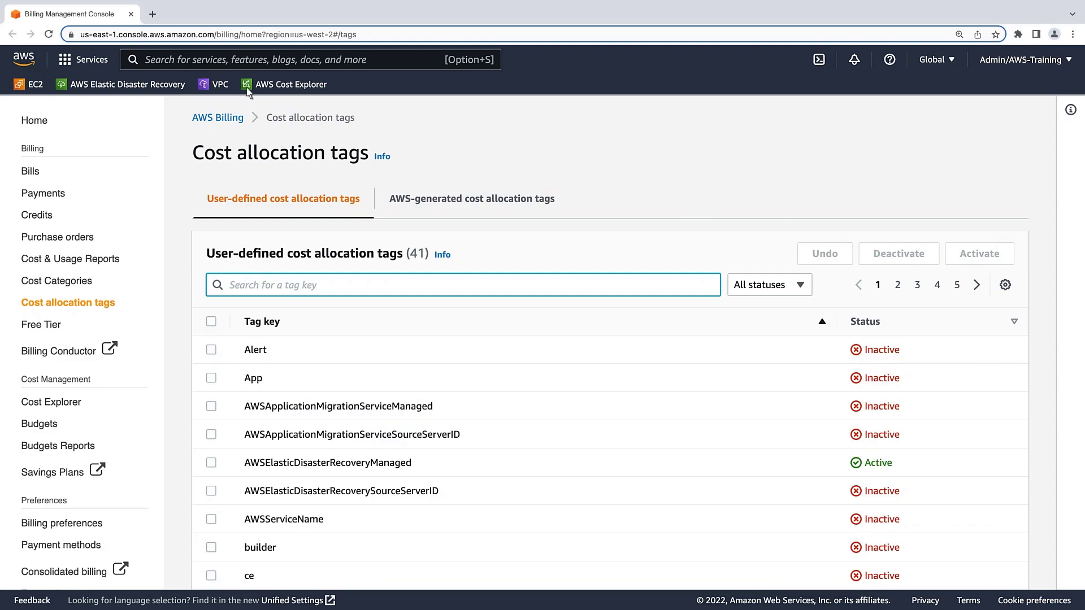
Open the Cost Explorer report of six months' monthly costs grouped by service.
{"action": "left_click", "coordinate": [146, 60]}
{"action": "type", "text": "cost explorer"}
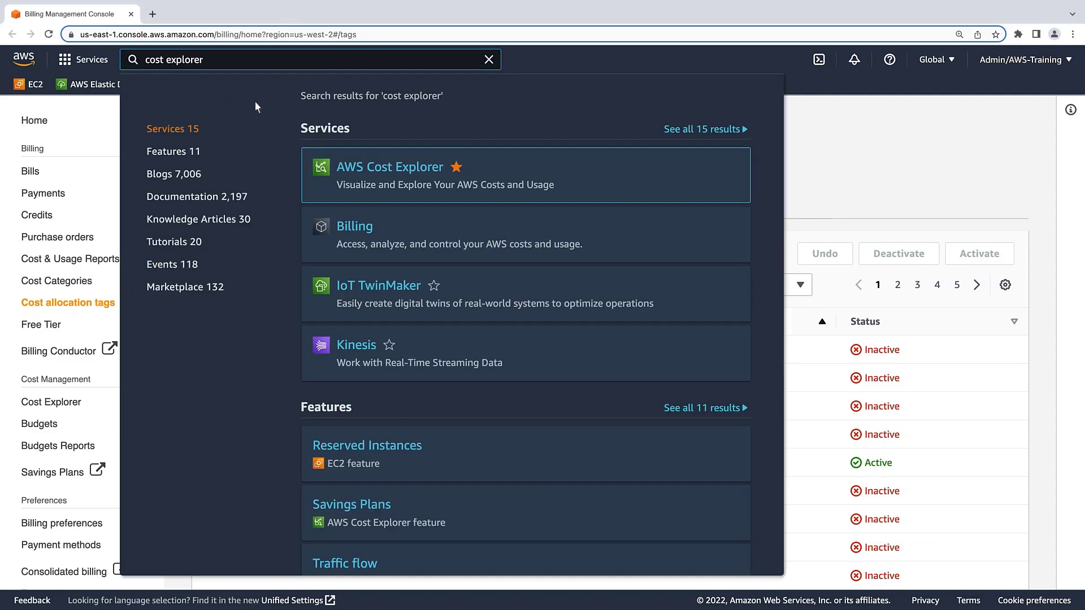
{"action": "left_click", "coordinate": [437, 169]}
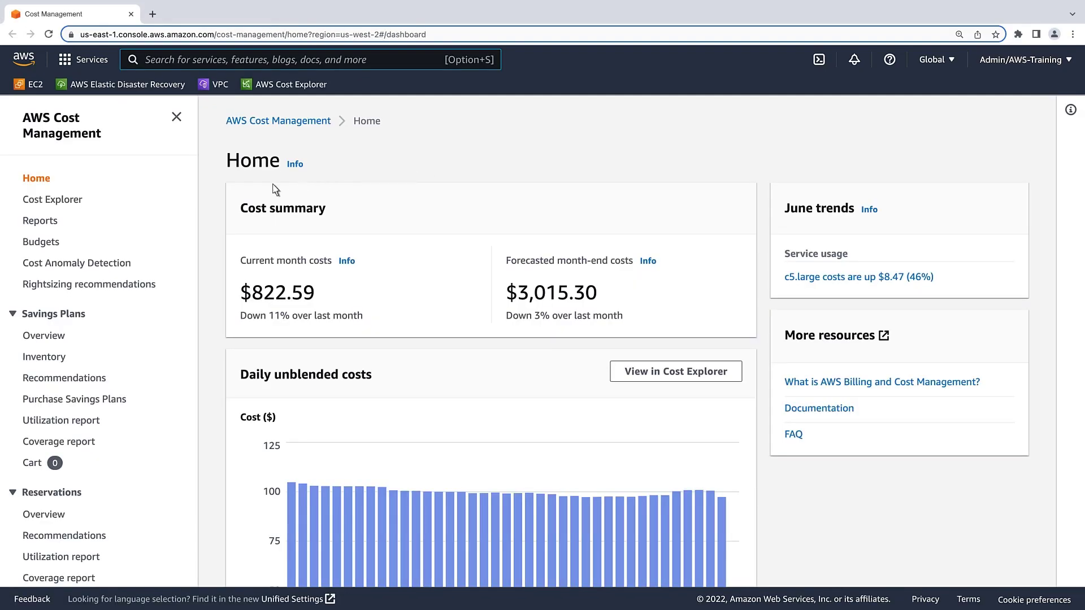
{"action": "left_click", "coordinate": [53, 198]}
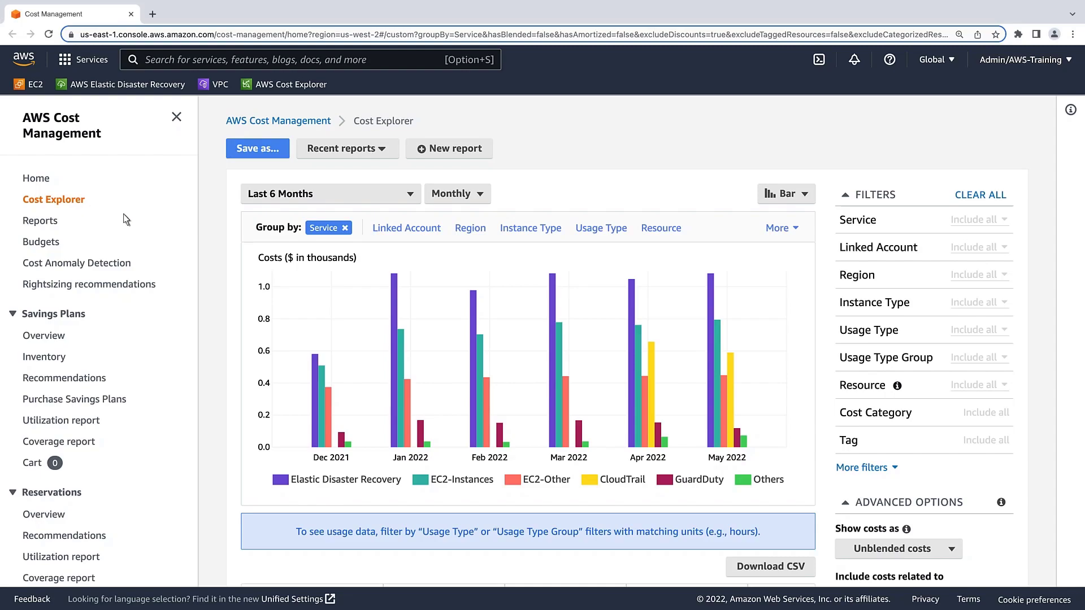
{"action": "mouse_move", "coordinate": [394, 355]}
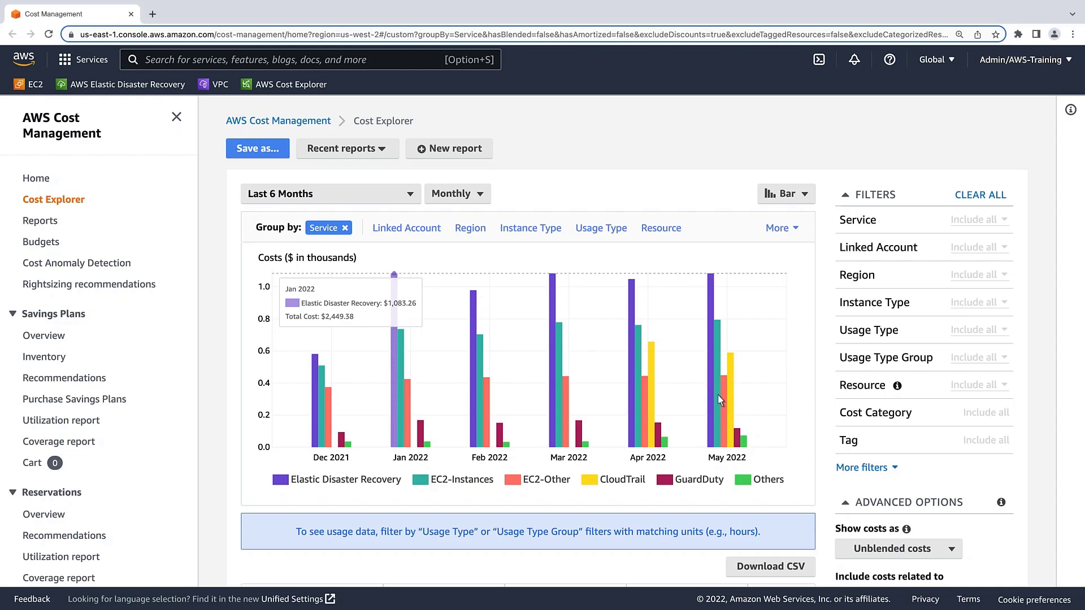
Apply a Tag filter for AWSElasticDisasterRecoveryManaged with value drs.amazonaws.com.
{"action": "left_click", "coordinate": [854, 445]}
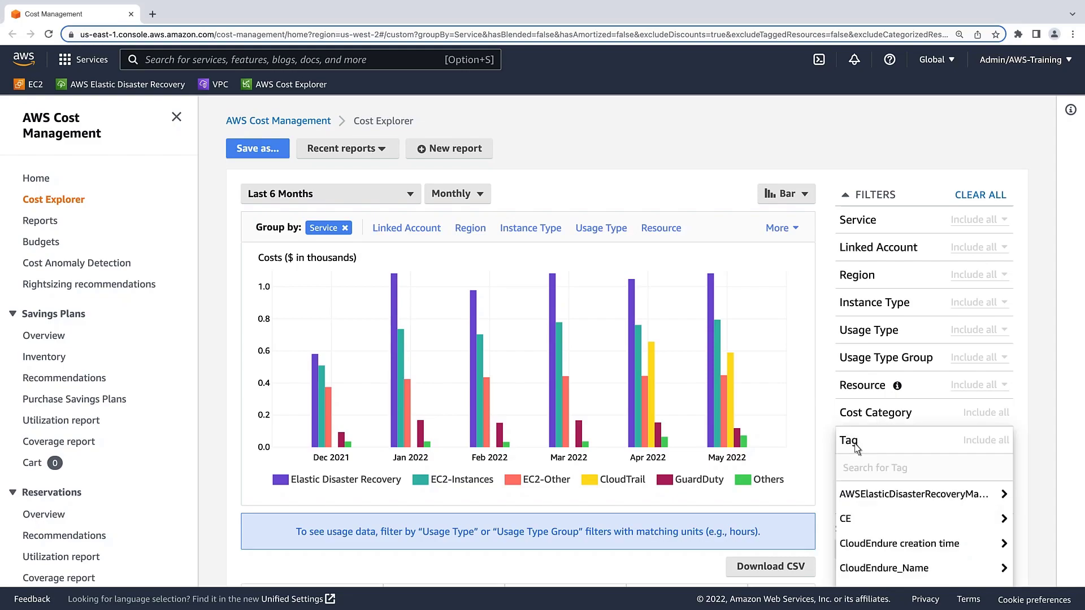
{"action": "left_click", "coordinate": [869, 495]}
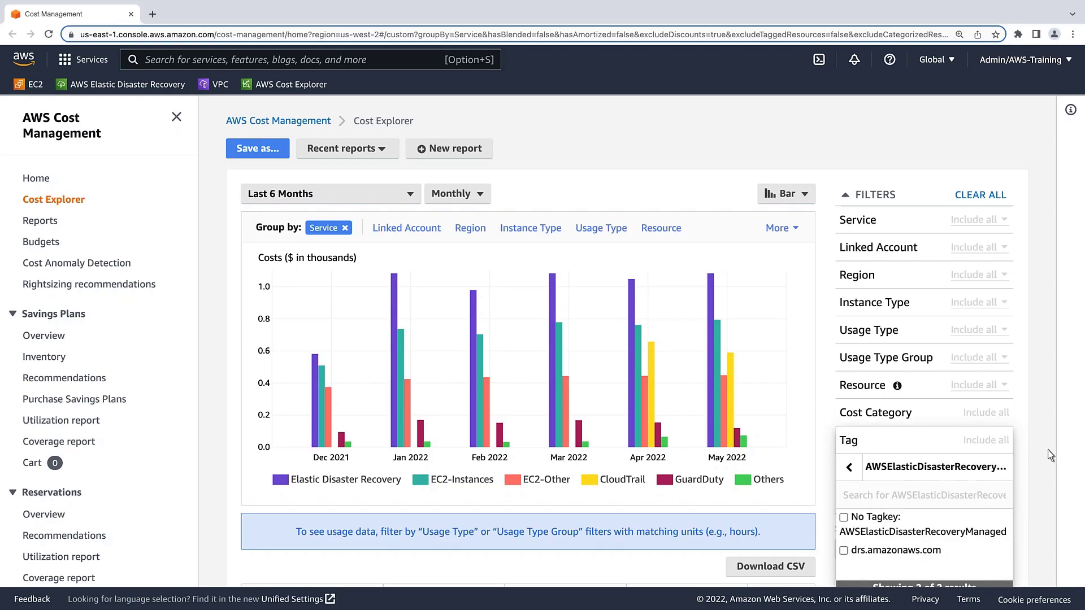
{"action": "scroll", "coordinate": [1047, 449], "scroll_direction": "down", "scroll_amount": 3}
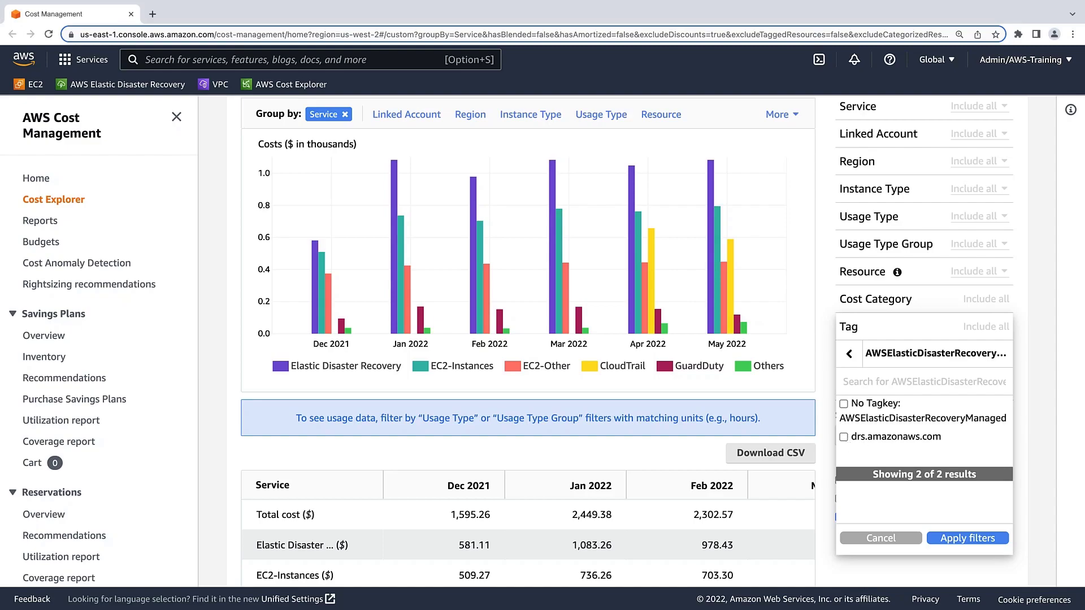
{"action": "left_click", "coordinate": [843, 436]}
{"action": "left_click", "coordinate": [967, 547]}
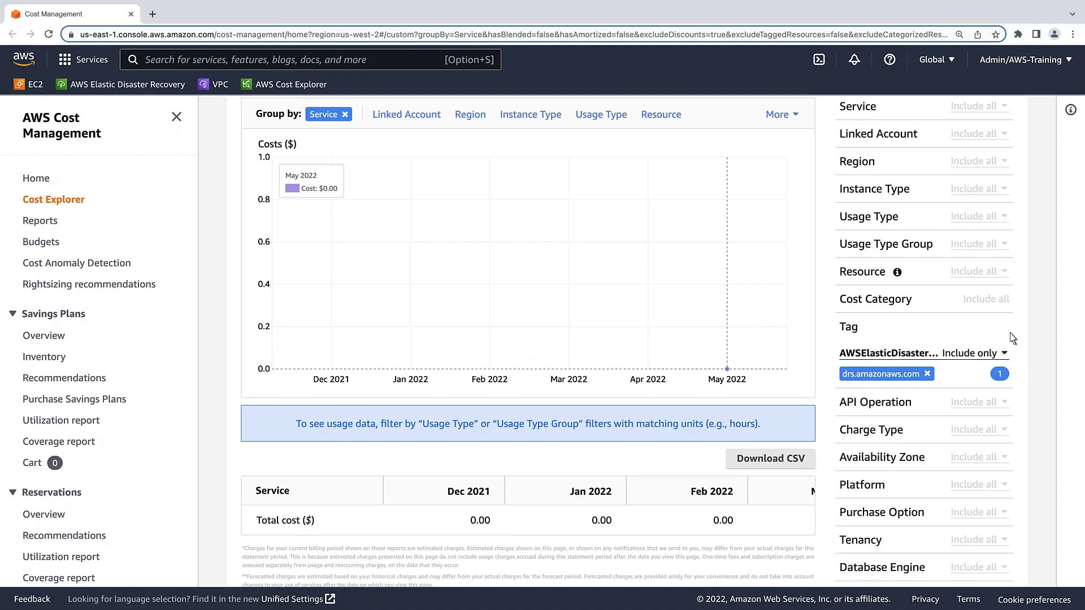
{"action": "scroll", "coordinate": [1053, 149], "scroll_direction": "up", "scroll_amount": 1}
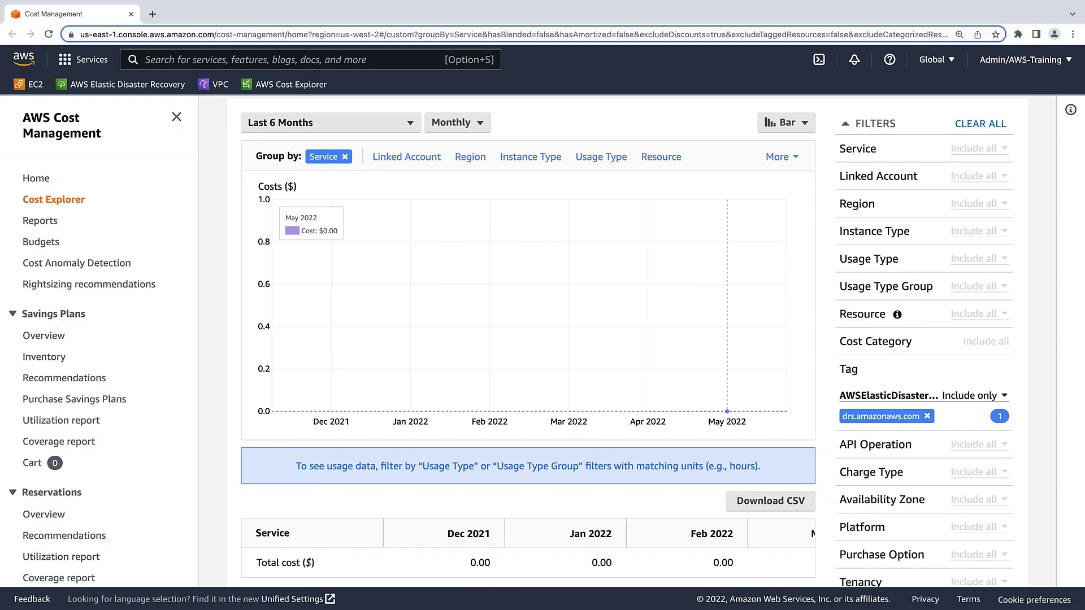
Set the date range to 7D, showing $52.91 of EC2 costs for June 2022.
{"action": "left_click", "coordinate": [407, 122]}
{"action": "left_click", "coordinate": [329, 362]}
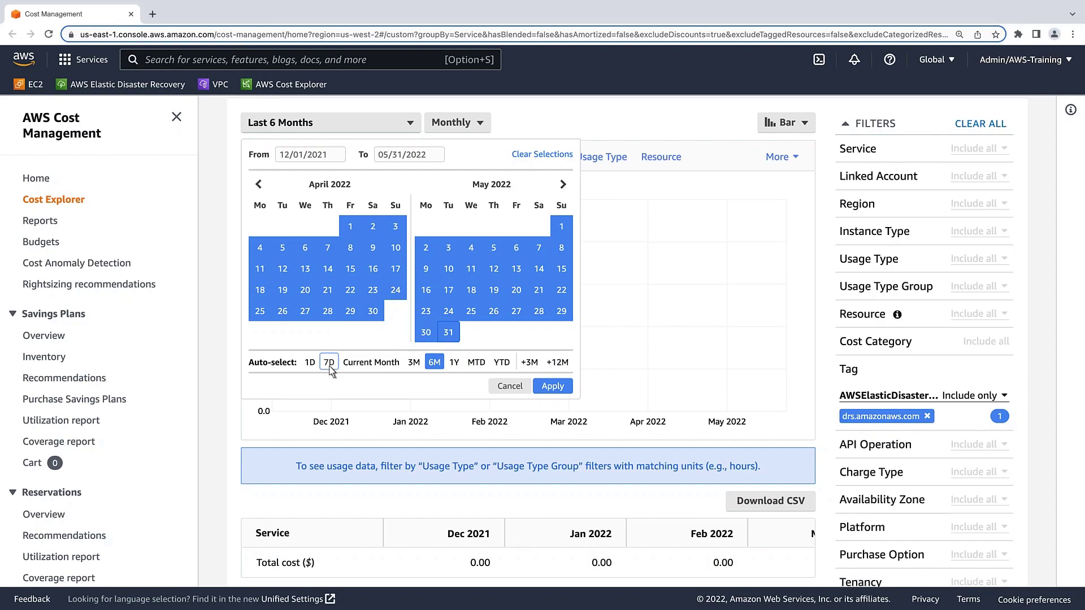
{"action": "left_click", "coordinate": [553, 364]}
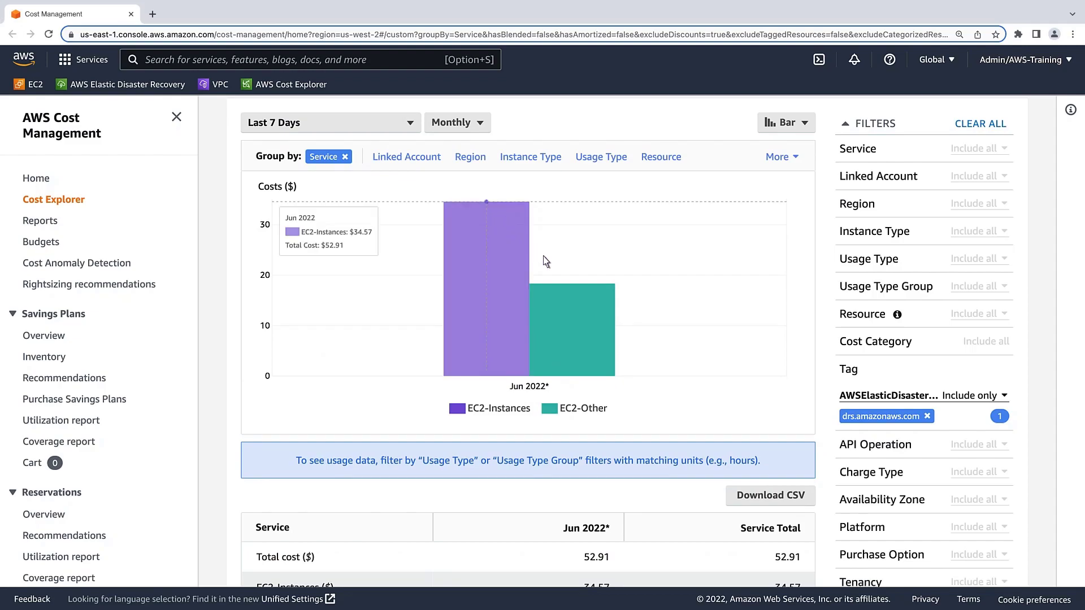
{"action": "mouse_move", "coordinate": [573, 329]}
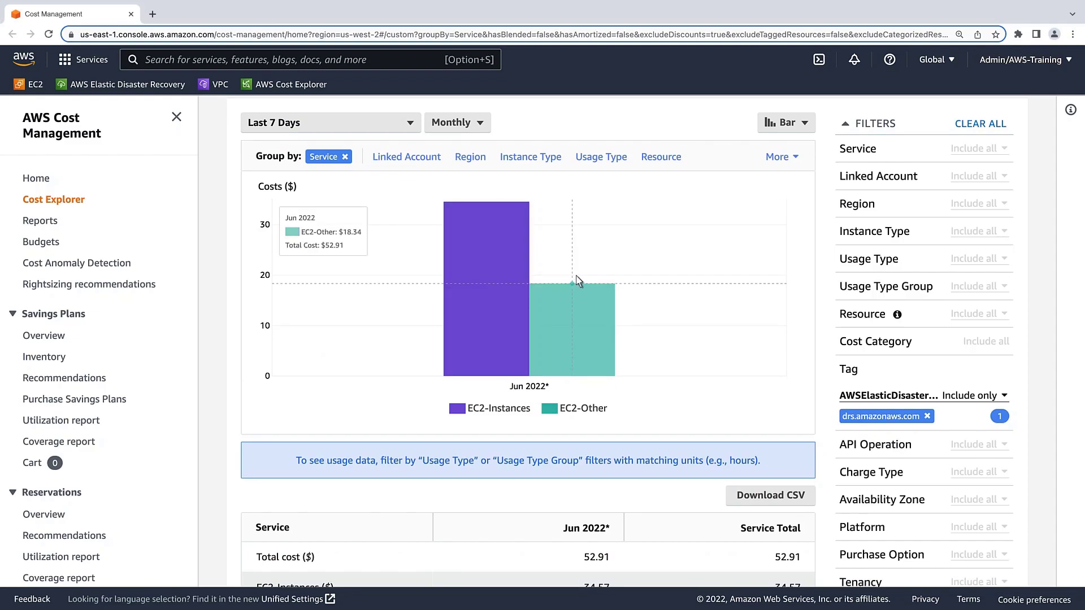
Group the costs by Usage Type and change the chart style from Stack to Bar.
{"action": "left_click", "coordinate": [601, 157]}
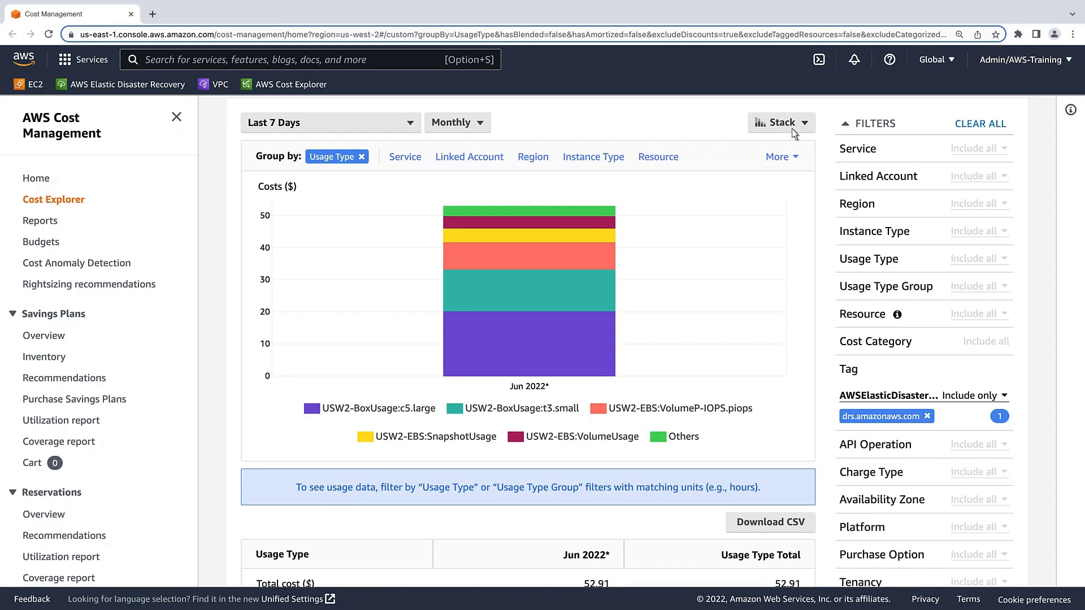
{"action": "left_click", "coordinate": [805, 123]}
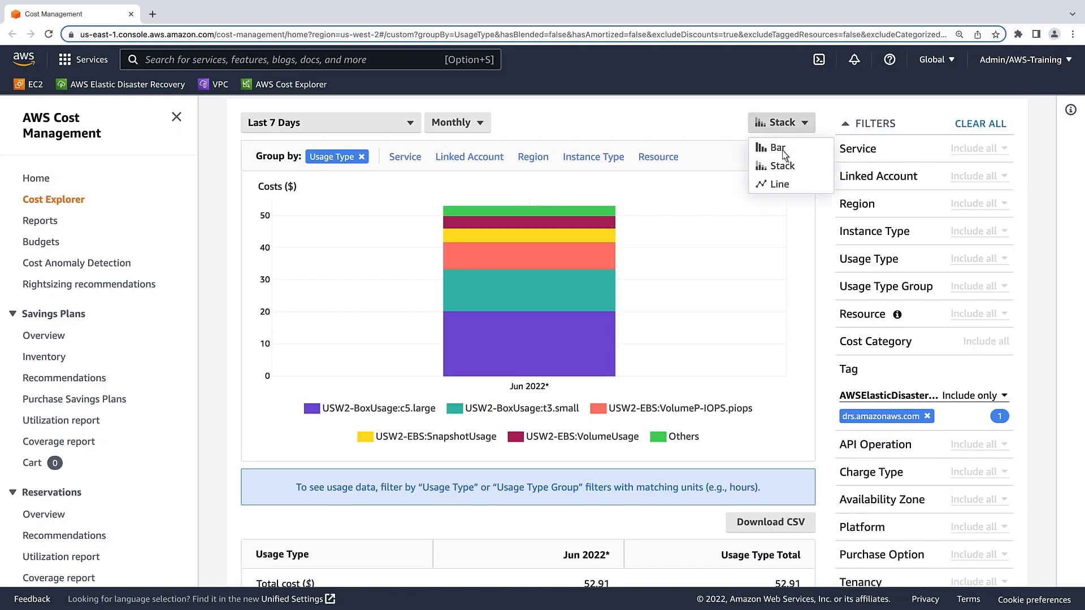
{"action": "left_click", "coordinate": [780, 145]}
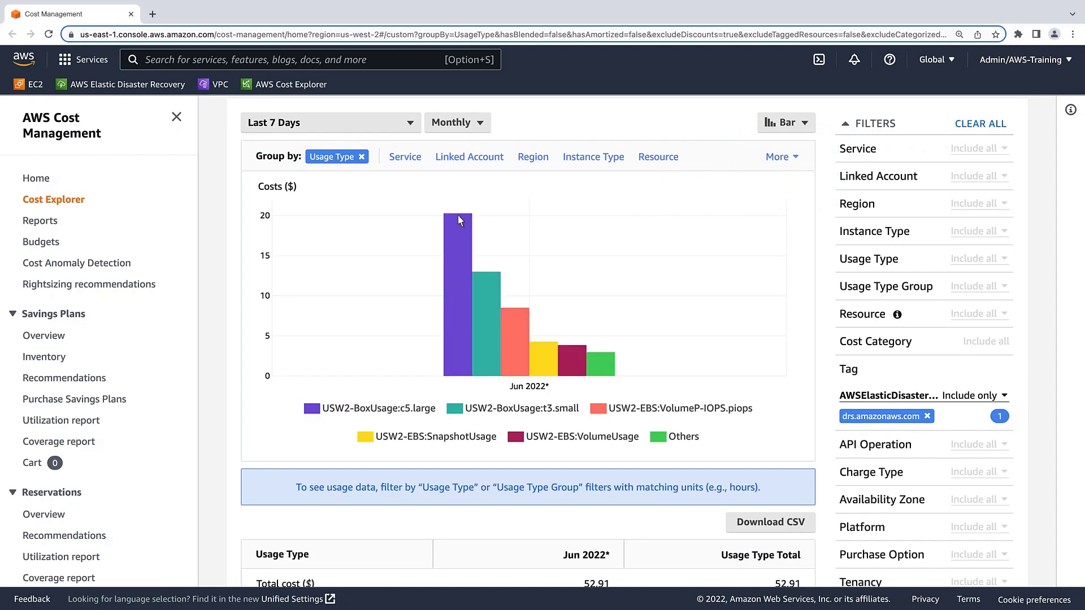
{"action": "mouse_move", "coordinate": [458, 254]}
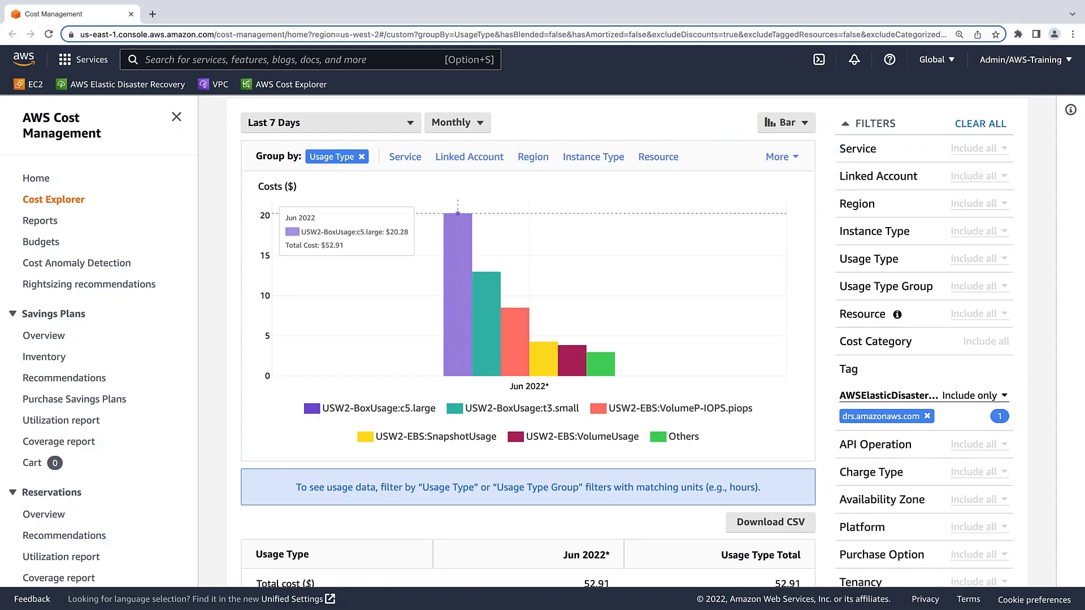
Change the Cost Explorer granularity from Monthly to Daily.
{"action": "left_click", "coordinate": [481, 128]}
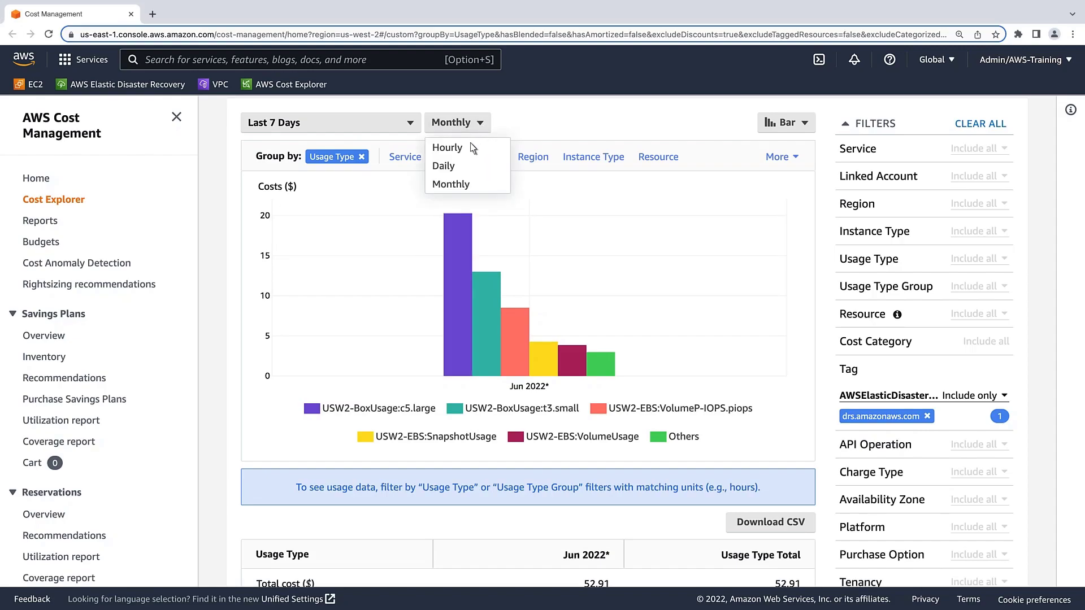
{"action": "left_click", "coordinate": [447, 166]}
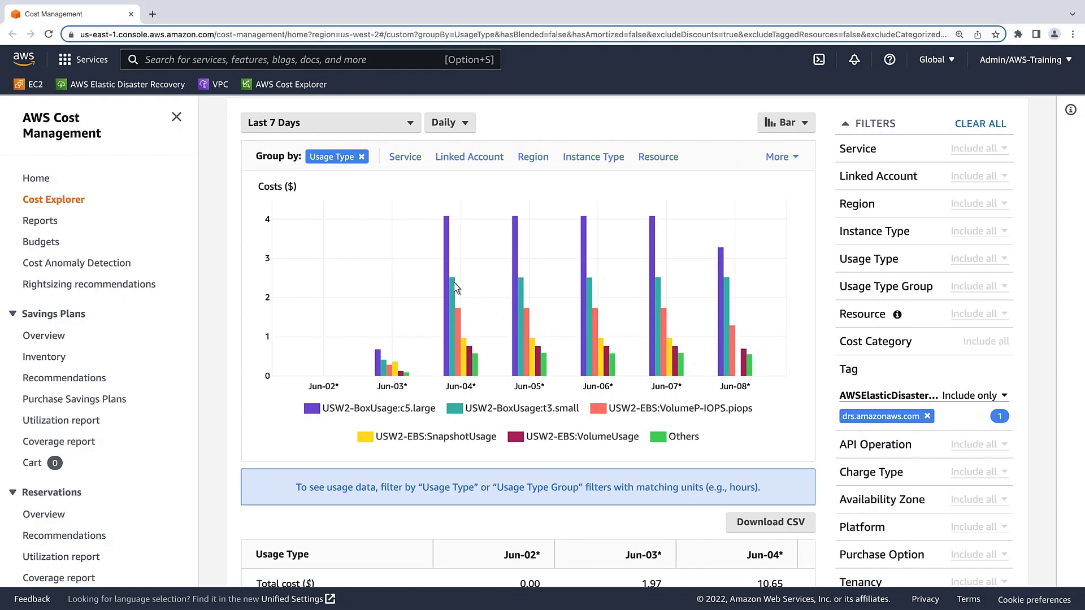
{"action": "mouse_move", "coordinate": [469, 339]}
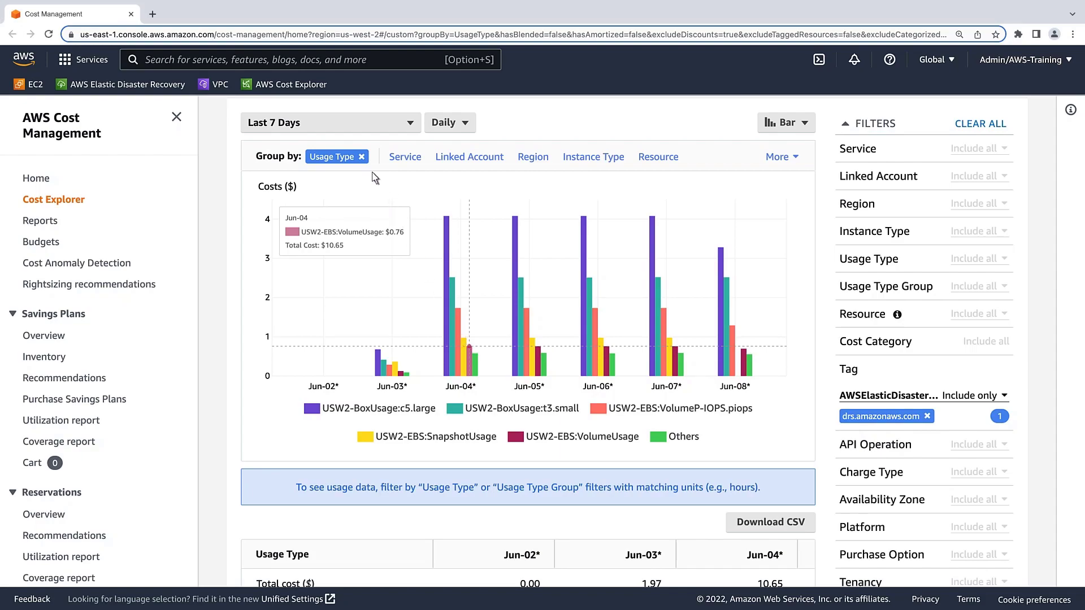
Remove the Usage Type grouping and drs.amazonaws.com filter, group by Service, and chart as bars.
{"action": "left_click", "coordinate": [362, 157]}
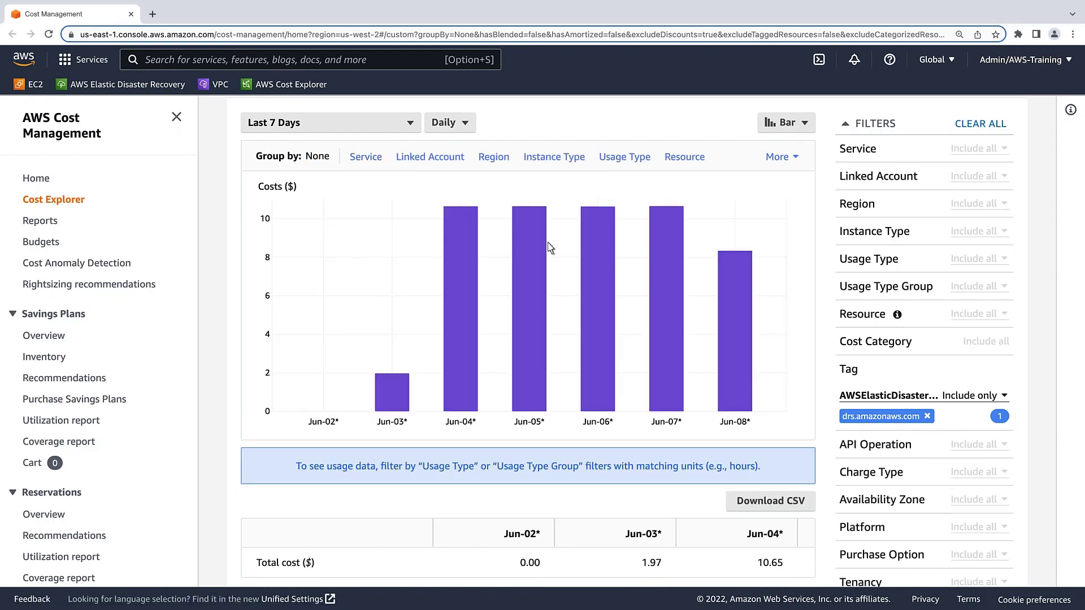
{"action": "left_click", "coordinate": [928, 416]}
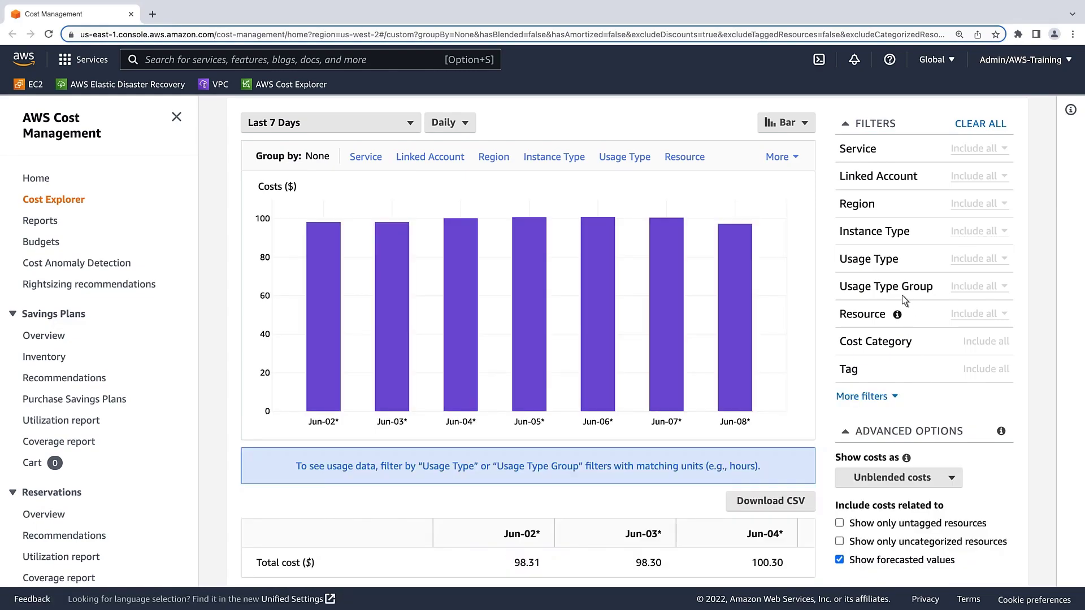
{"action": "left_click", "coordinate": [858, 149]}
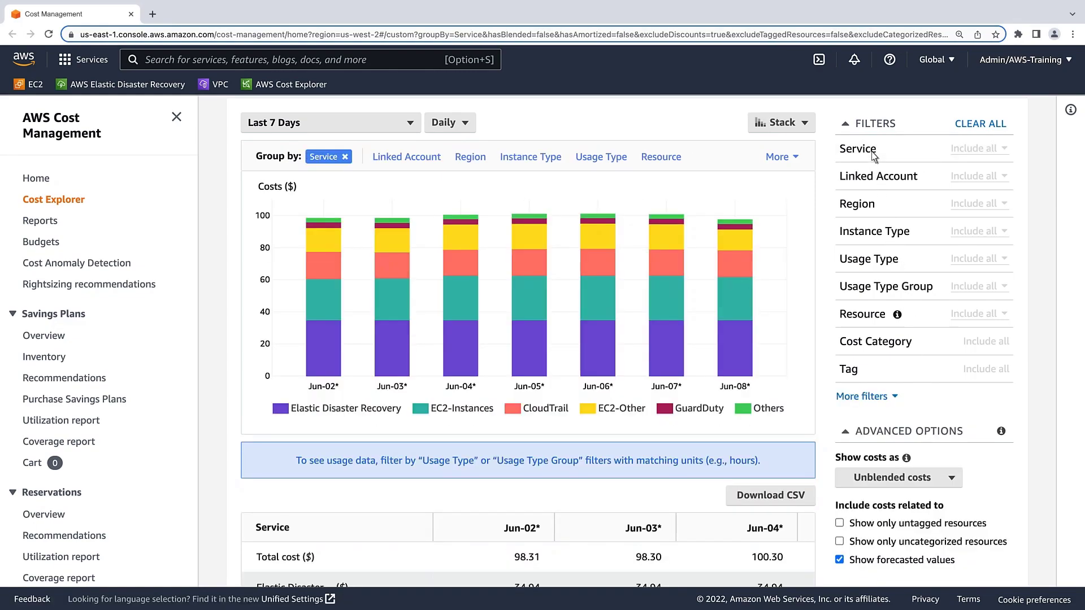
{"action": "left_click", "coordinate": [808, 127]}
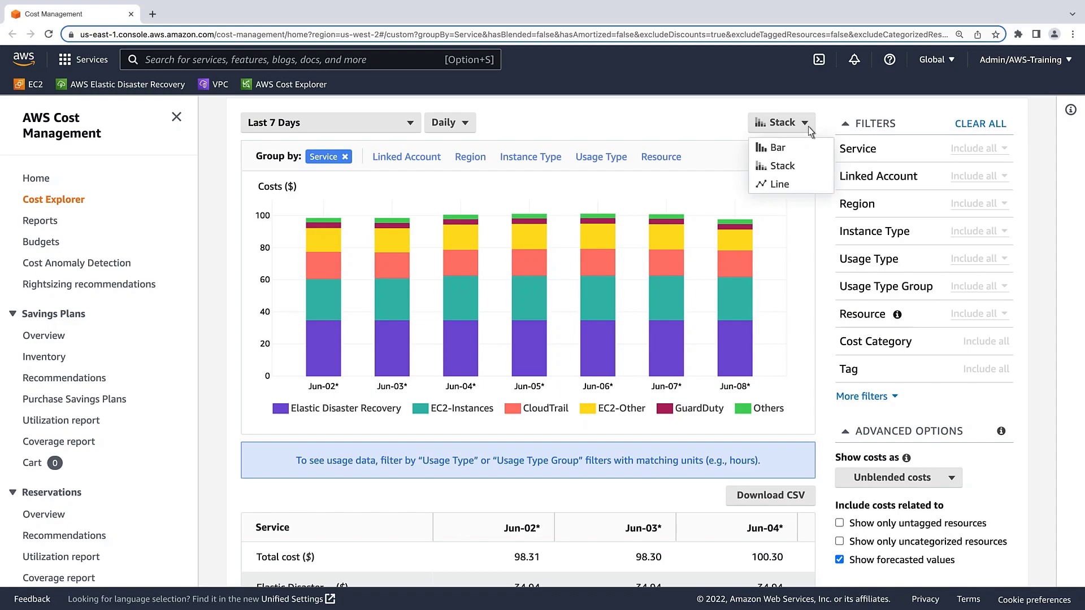
{"action": "left_click", "coordinate": [780, 148]}
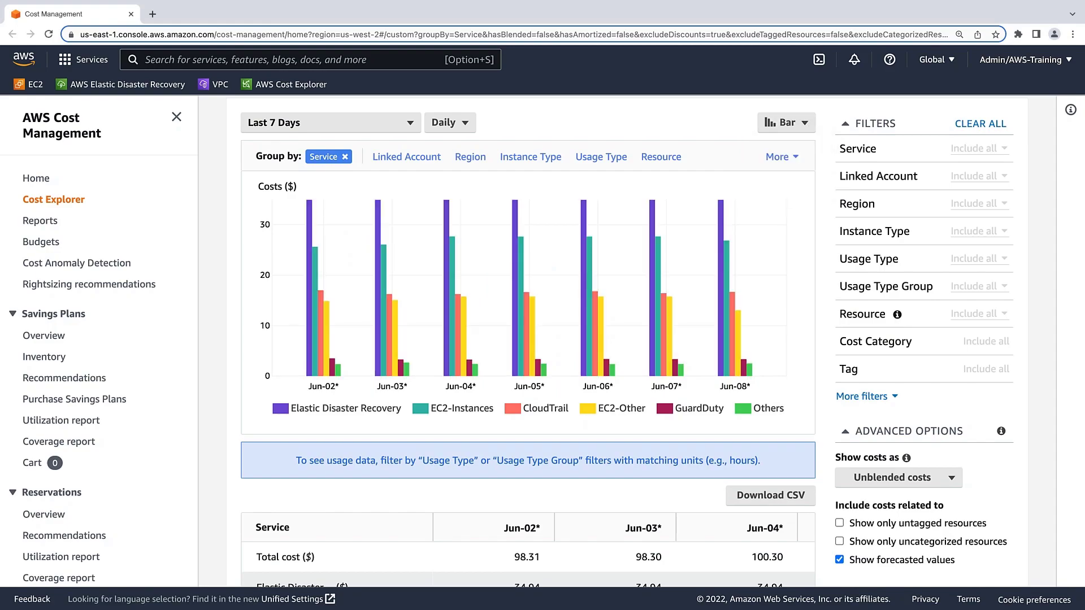